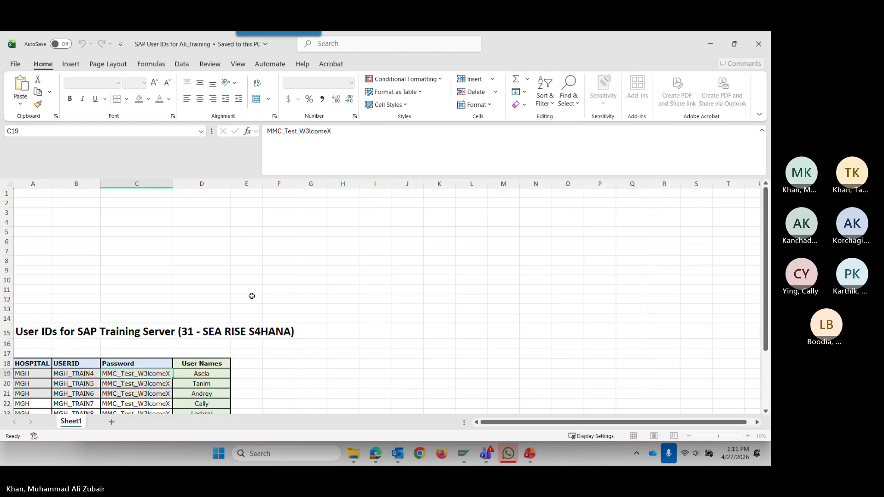
Copy the training account's password from the user ID sheet, switch to SAP, fill in the password field and log on
scroll(216, 338, "down", 2)
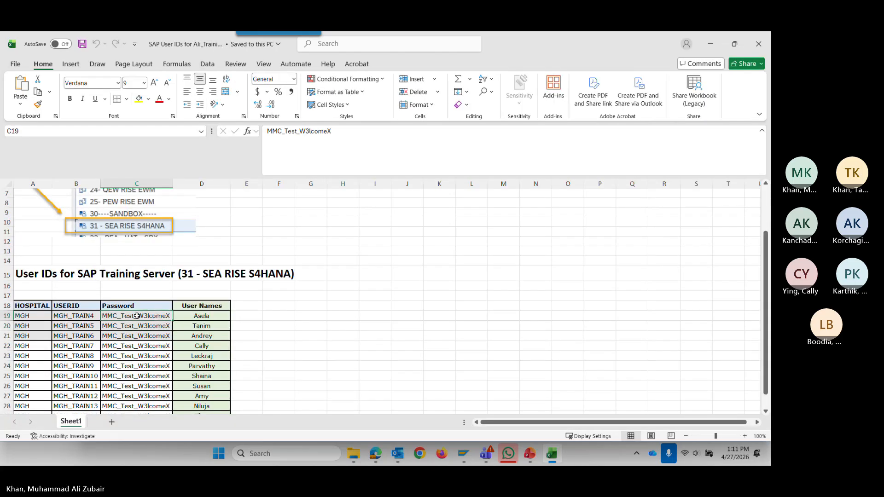
key("ctrl+c")
left_click(710, 44)
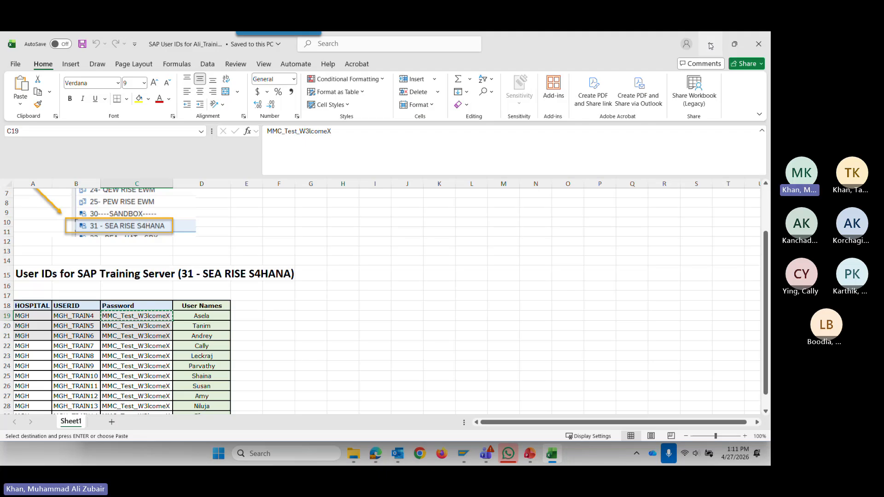
mouse_move(463, 453)
left_click(489, 400)
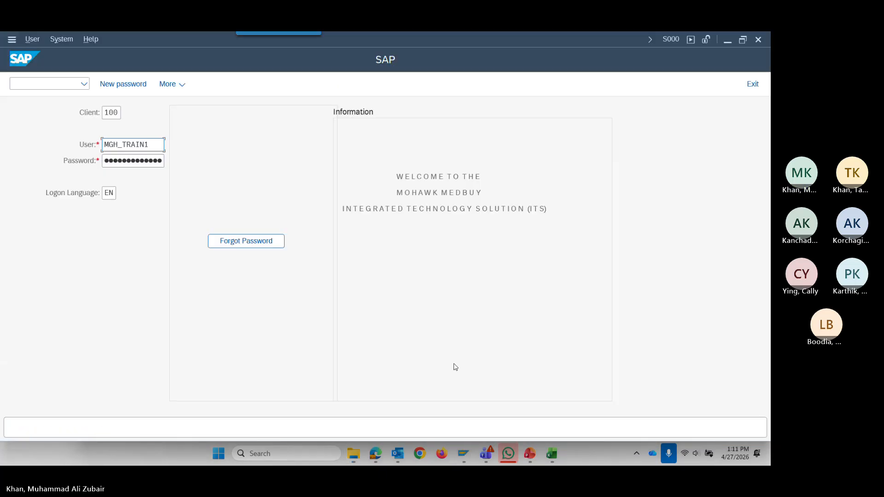
left_click(137, 162)
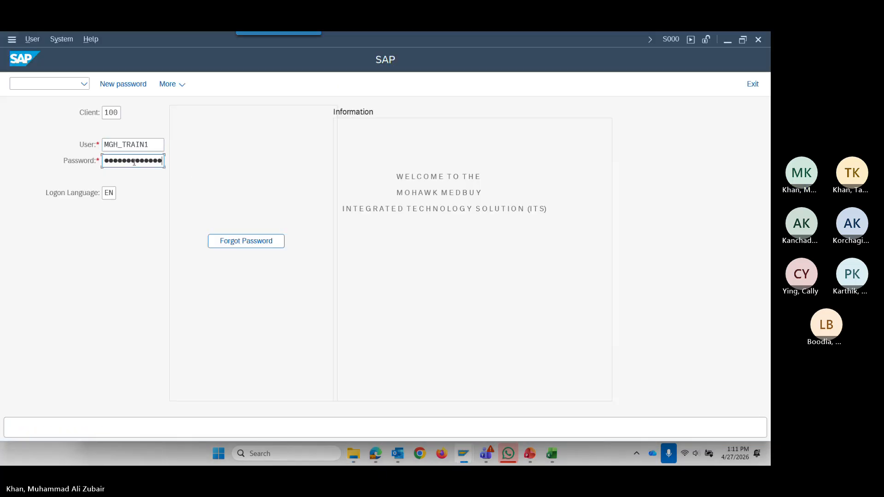
key("Return")
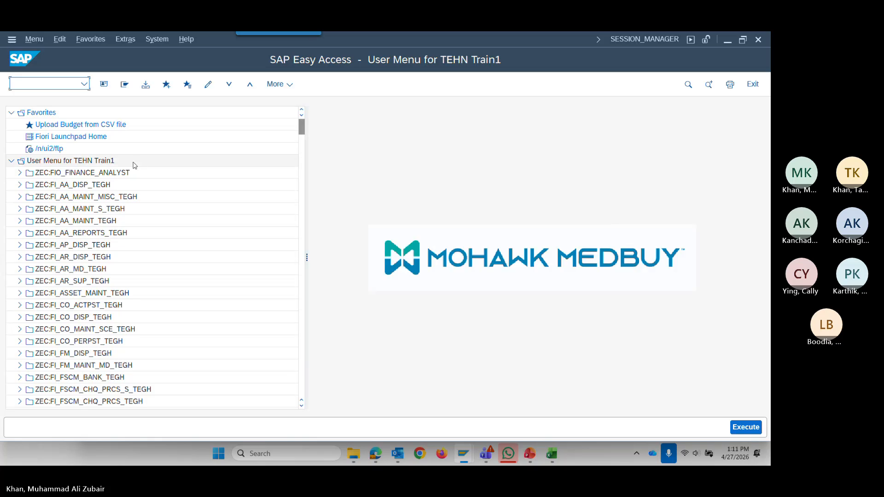
Copy the transaction code FAGL_FCV from the Foreign Currency Valuation slide in PowerPoint and open that transaction in SAP
mouse_move(529, 453)
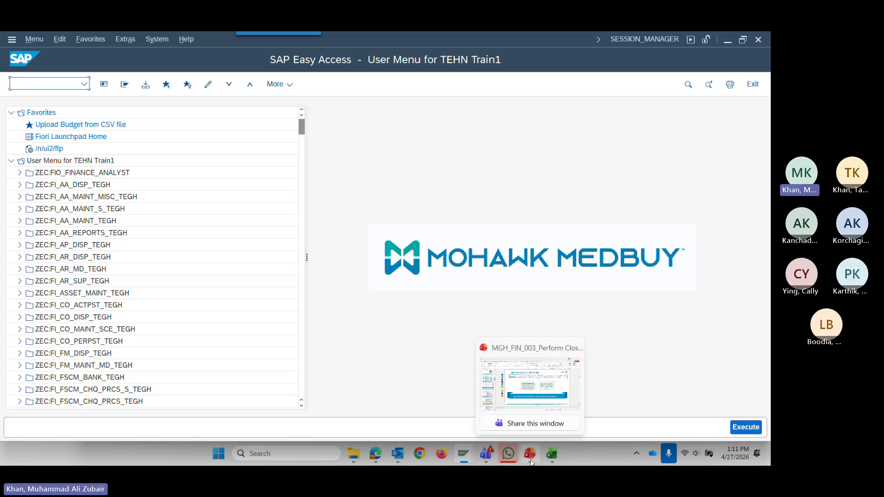
left_click(530, 385)
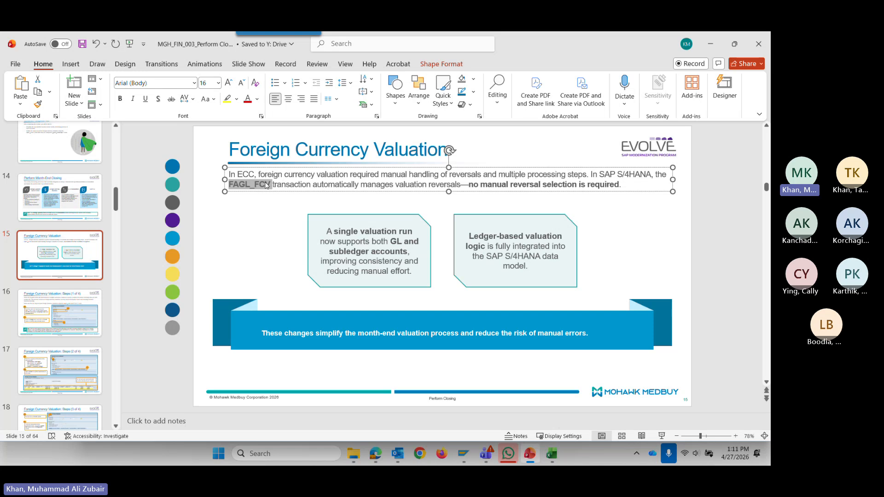
left_click_drag(269, 187, 235, 193)
key("ctrl+c")
key("alt+Tab")
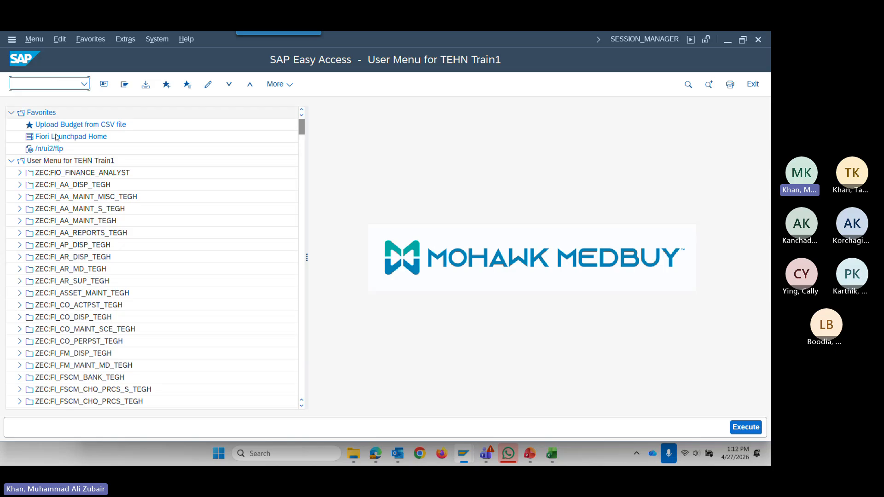
key("ctrl+v")
key("Return")
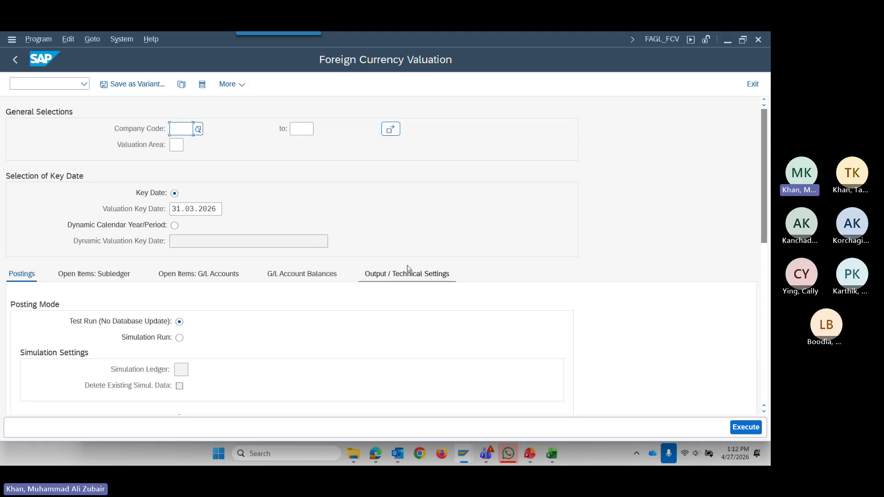
Set the company code to 1800 and choose valuation area NH, No Delta Logic - MH ledger - reversal
left_click(177, 145)
left_click(187, 145)
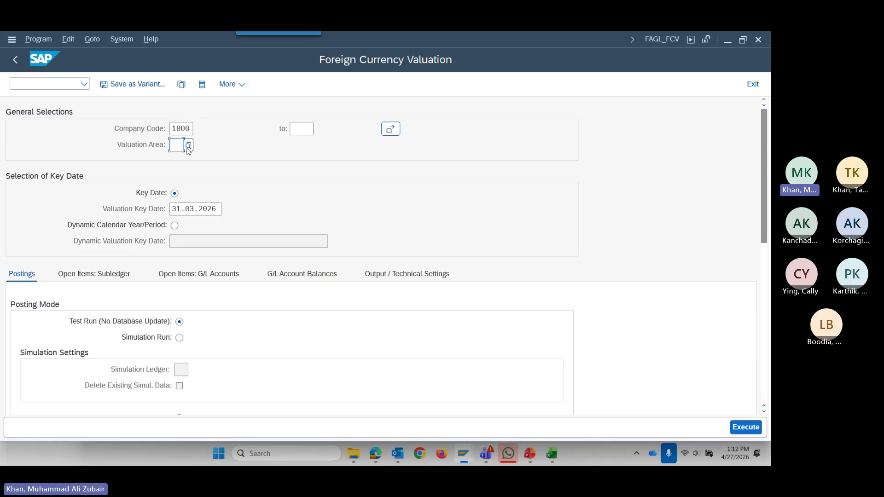
left_click(190, 150)
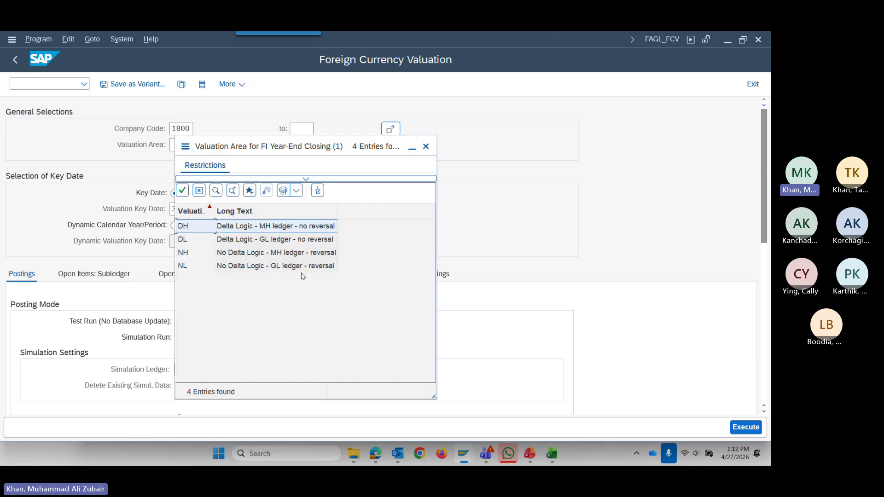
left_click(242, 258)
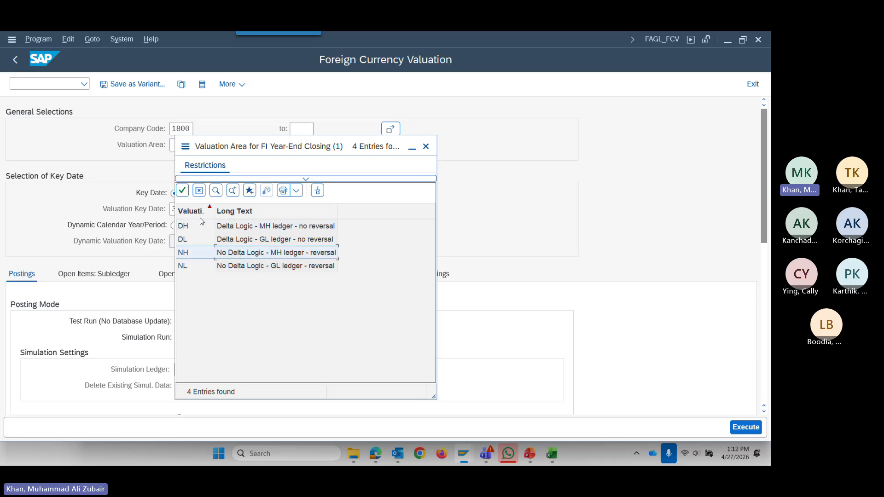
left_click(183, 190)
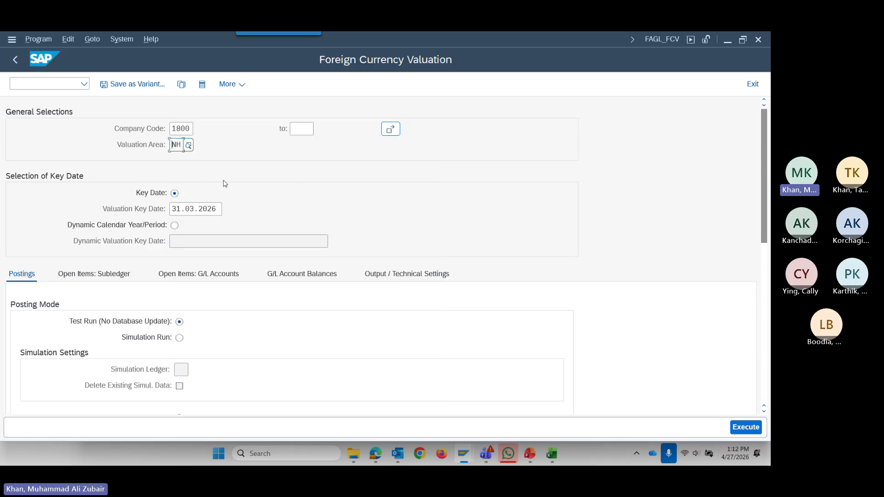
Set the valuation key date to 30.04.2026 using the calendar
left_click(226, 211)
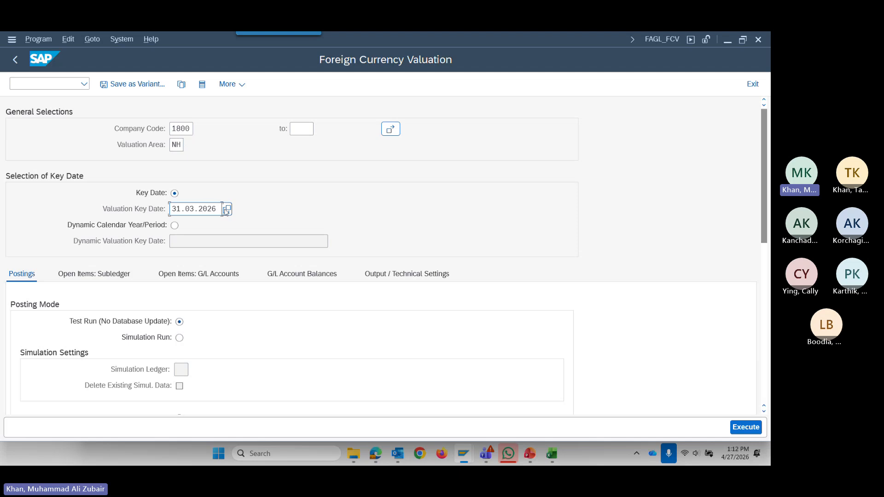
left_click(226, 210)
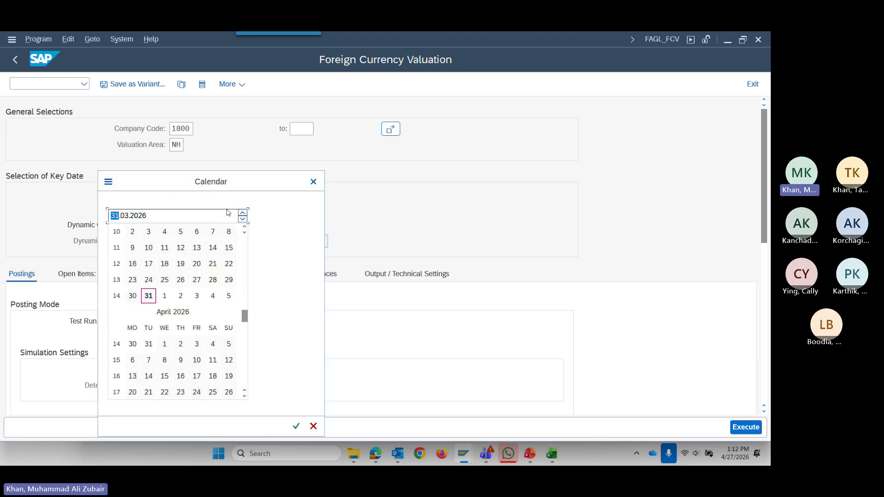
scroll(155, 299, "down", 3)
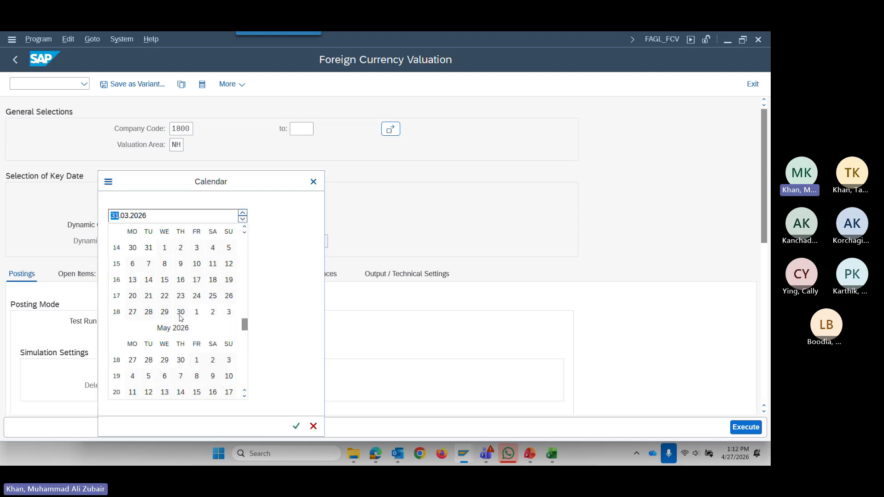
double_click(180, 312)
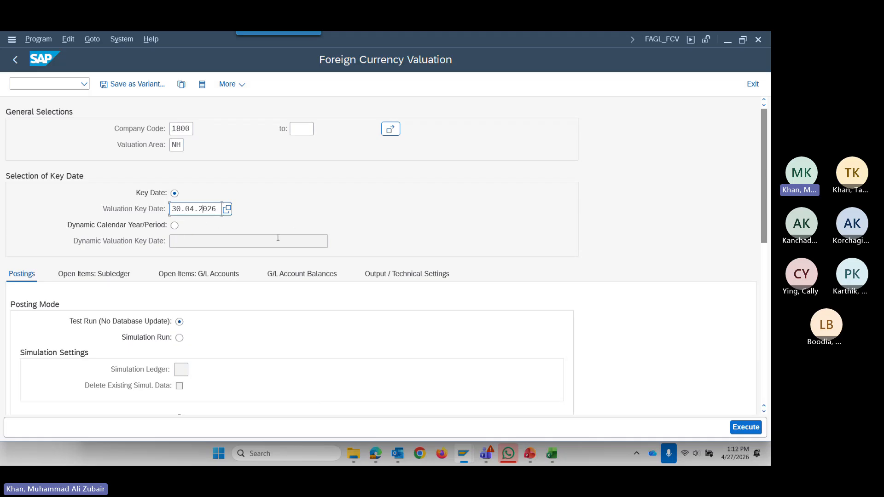
Enable Valuate Suppliers for the subledger open items and enter the supplier number
scroll(94, 331, "down", 2)
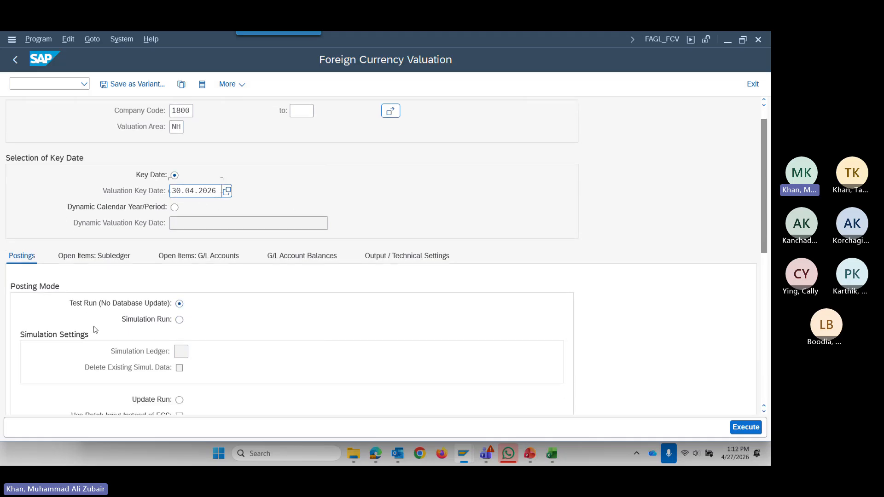
scroll(93, 327, "down", 1)
scroll(94, 326, "up", 2)
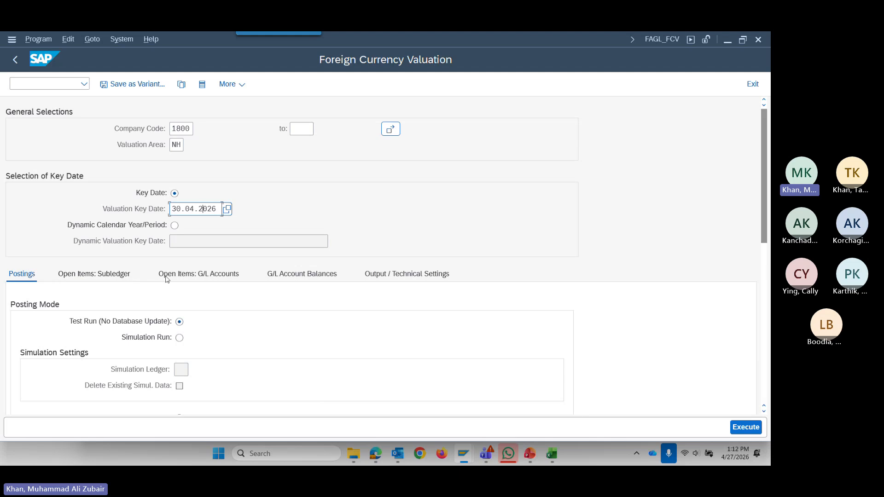
left_click(108, 278)
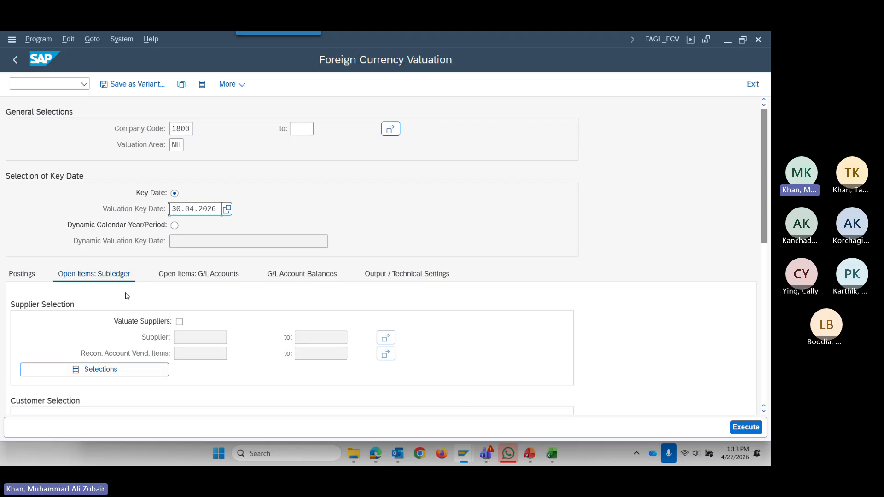
scroll(127, 296, "down", 2)
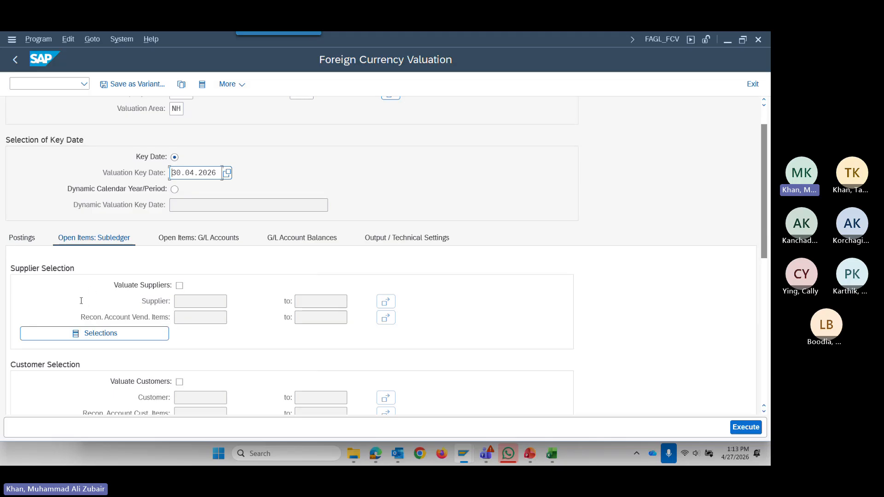
left_click(179, 285)
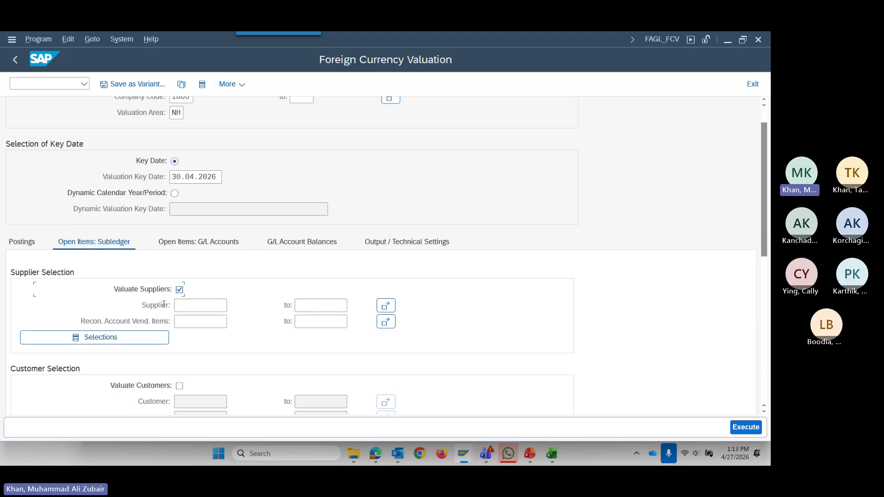
left_click(209, 306)
type("1")
left_click(201, 321)
left_click(211, 244)
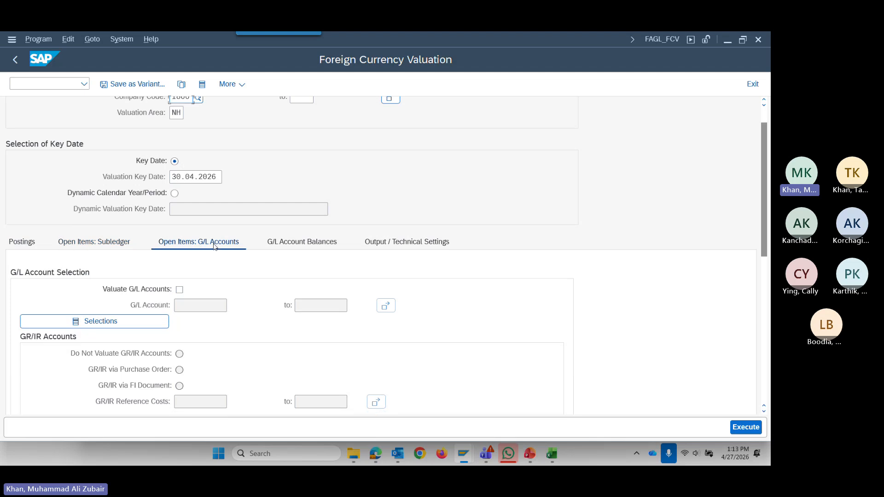
left_click(180, 291)
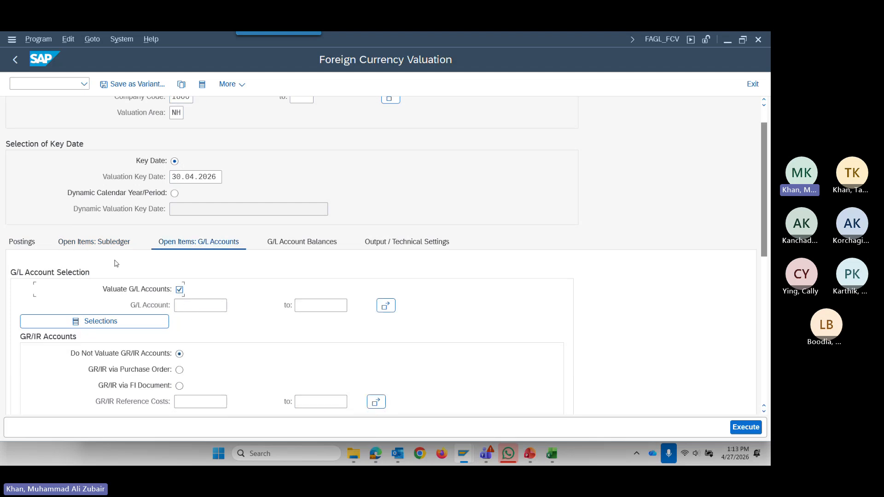
left_click(180, 290)
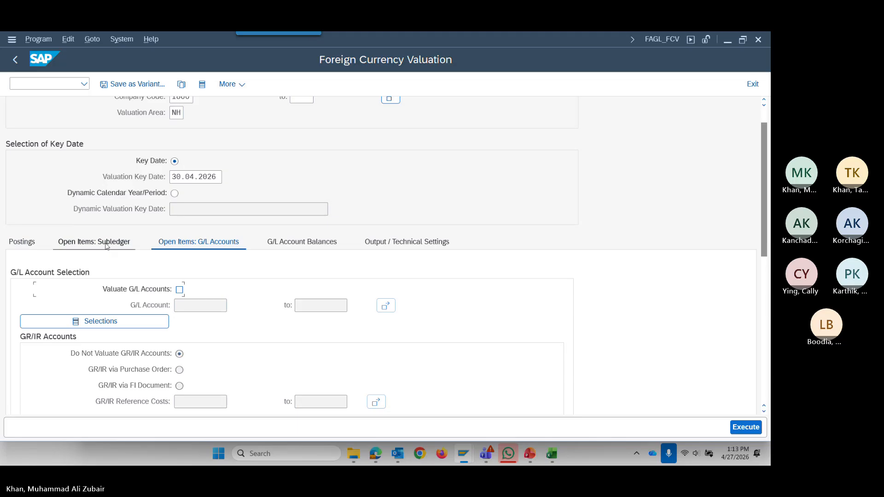
Execute the valuation as a test run with the supplier selection and return to the selection screen
left_click(106, 246)
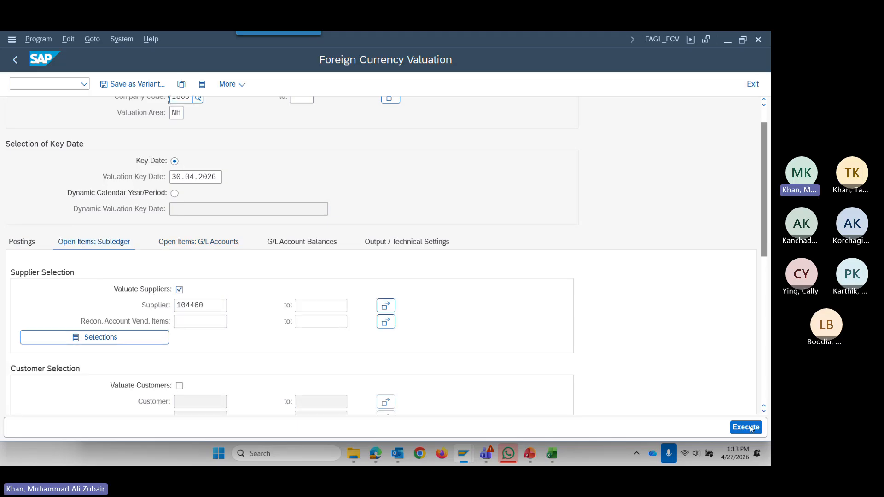
left_click(746, 430)
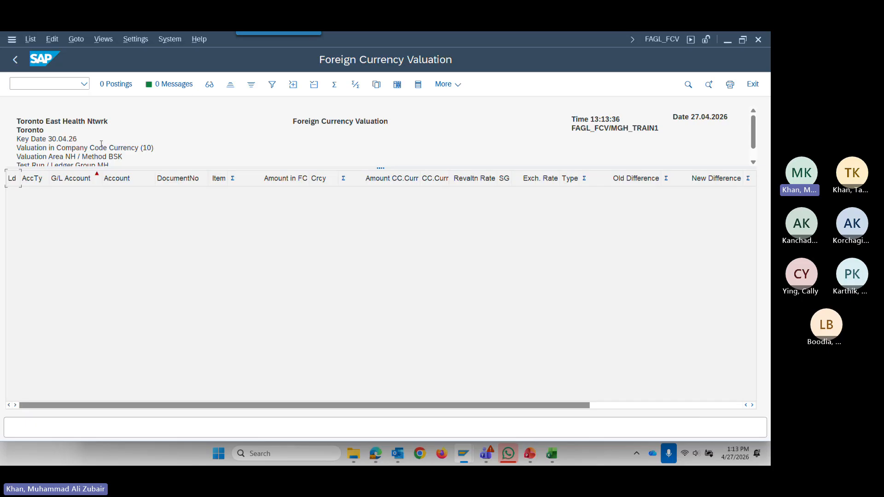
left_click(17, 61)
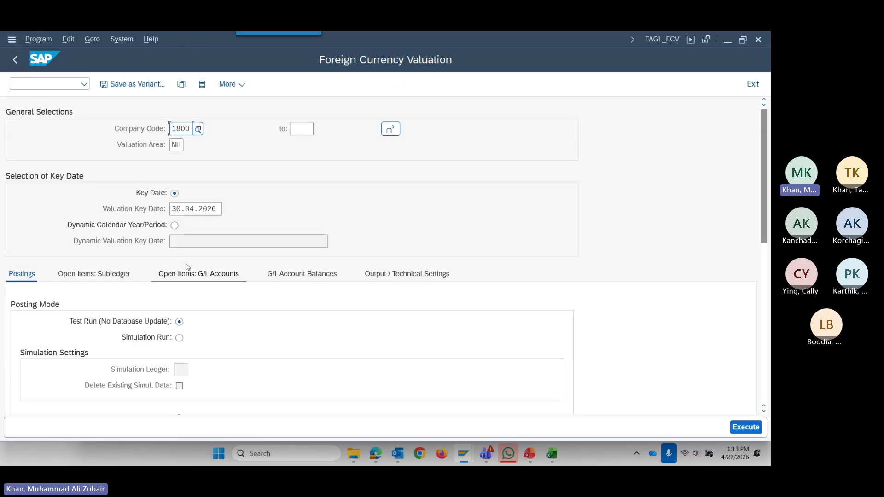
Examine the posting mode, valuation reset and posting parameters, including the reversal posting date
scroll(124, 306, "down", 3)
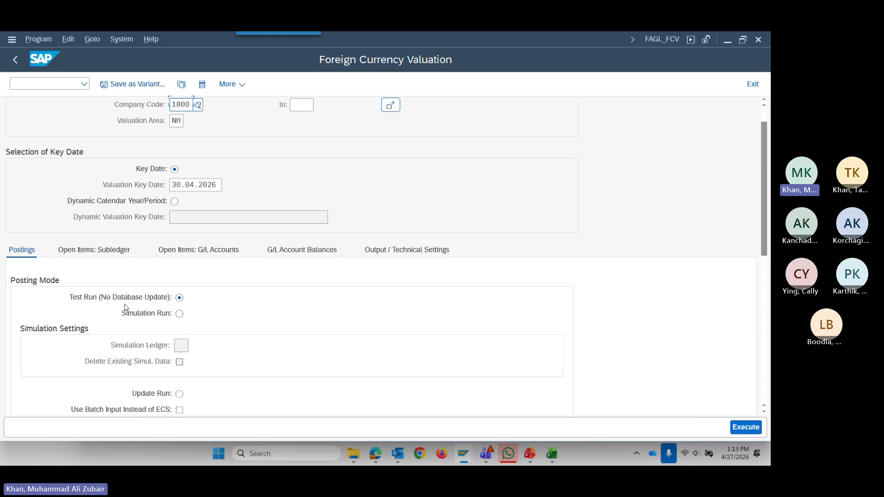
scroll(129, 309, "up", 1)
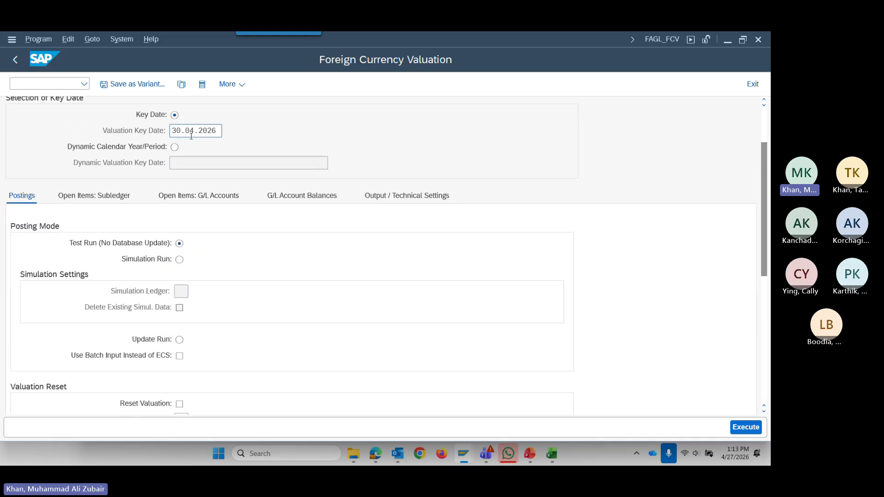
scroll(239, 283, "down", 5)
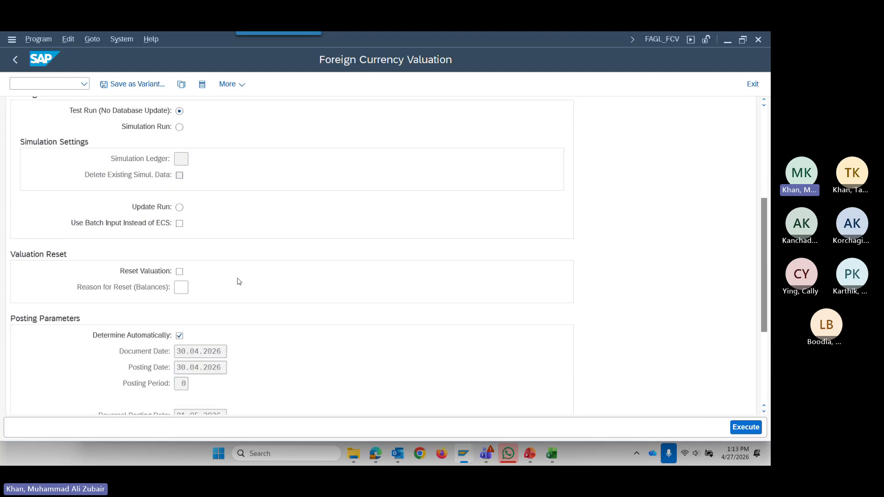
scroll(239, 284, "down", 2)
left_click_drag(99, 331, 162, 331)
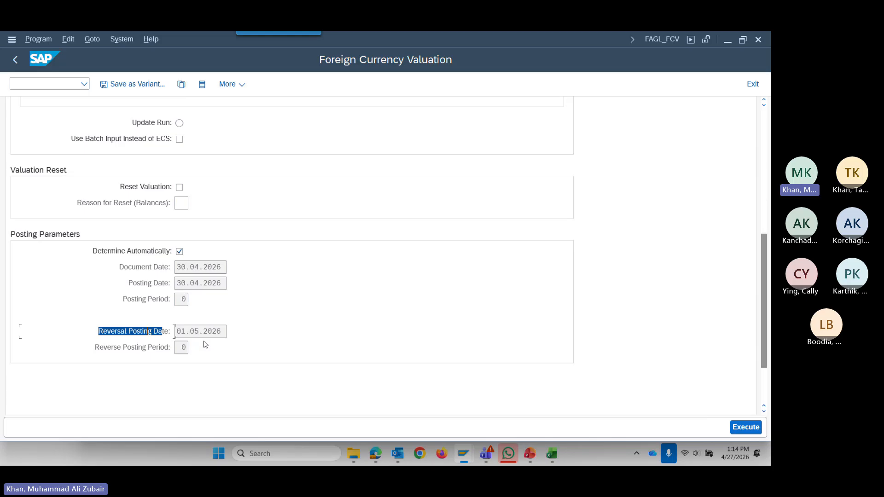
scroll(225, 343, "up", 1)
scroll(258, 352, "up", 1)
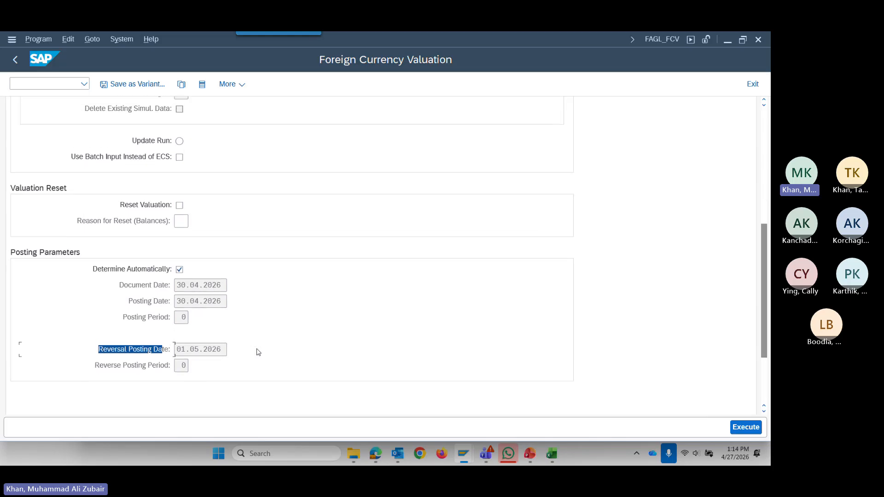
scroll(259, 352, "up", 7)
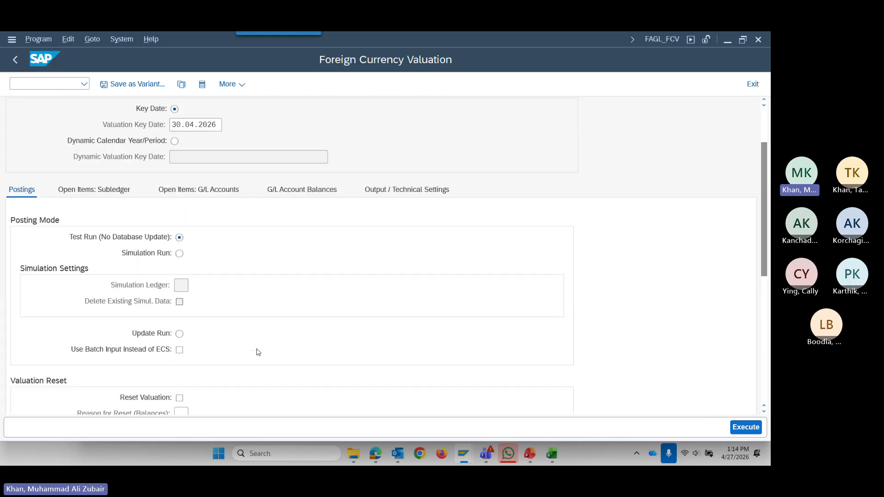
scroll(258, 352, "up", 4)
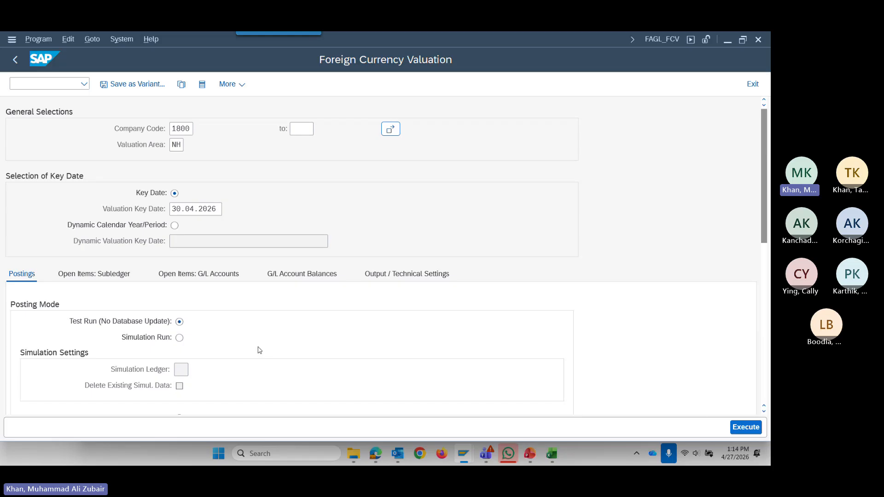
Switch to the PowerPoint training deck and review the Foreign Currency Valuation slides, Steps 1 to 4 of 4
mouse_move(529, 453)
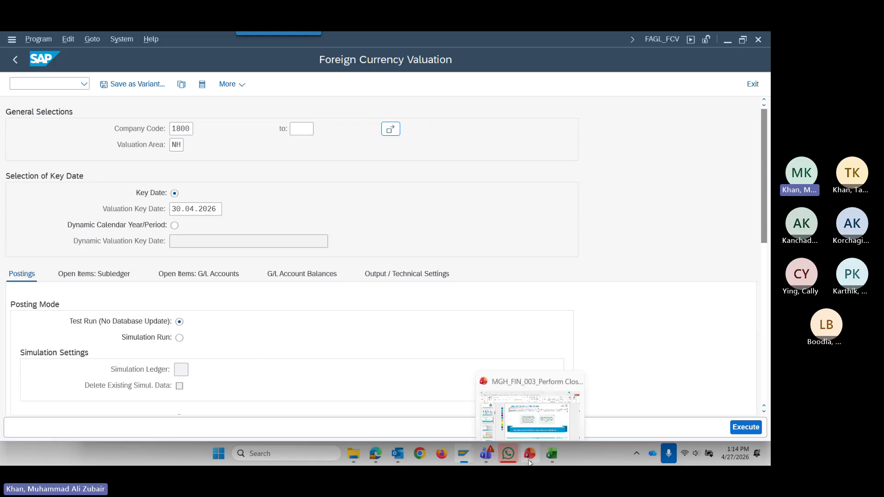
left_click(523, 392)
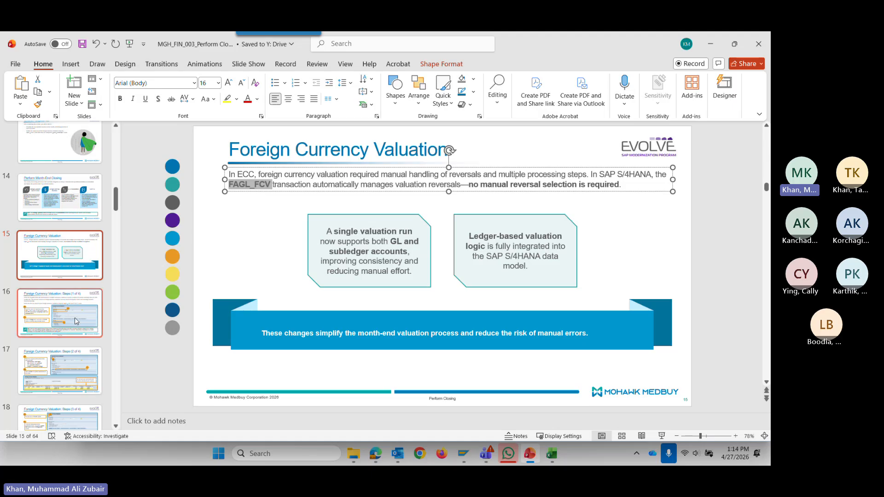
left_click(78, 322)
scroll(68, 332, "down", 2)
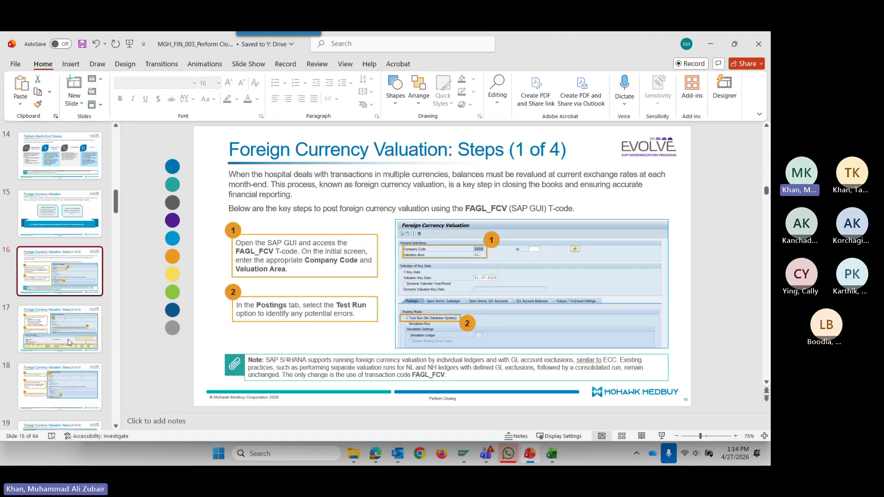
key("Down")
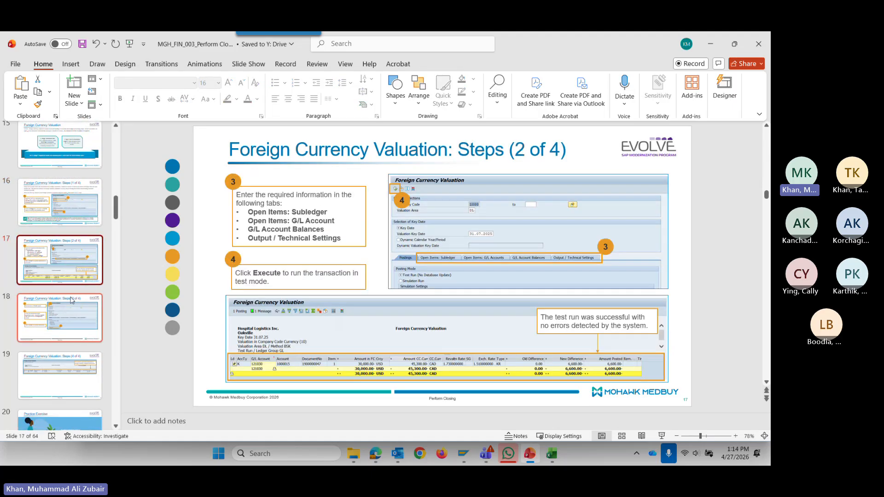
left_click(59, 322)
scroll(59, 322, "down", 1)
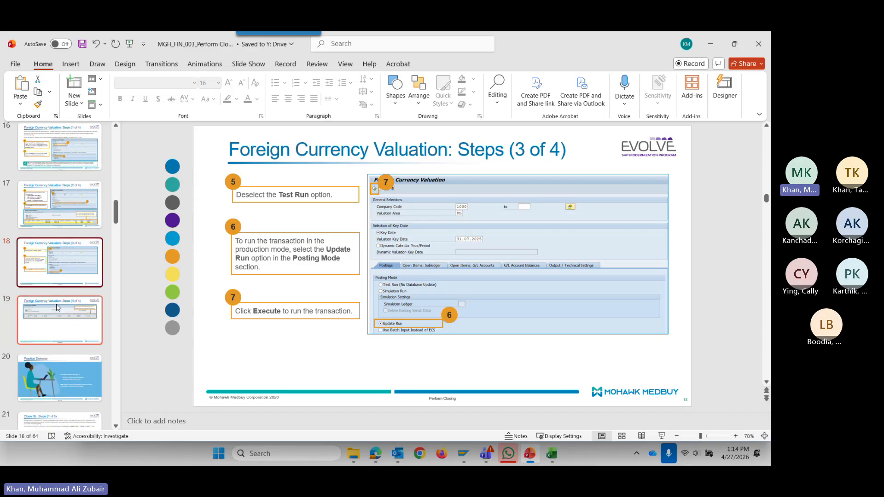
left_click(59, 321)
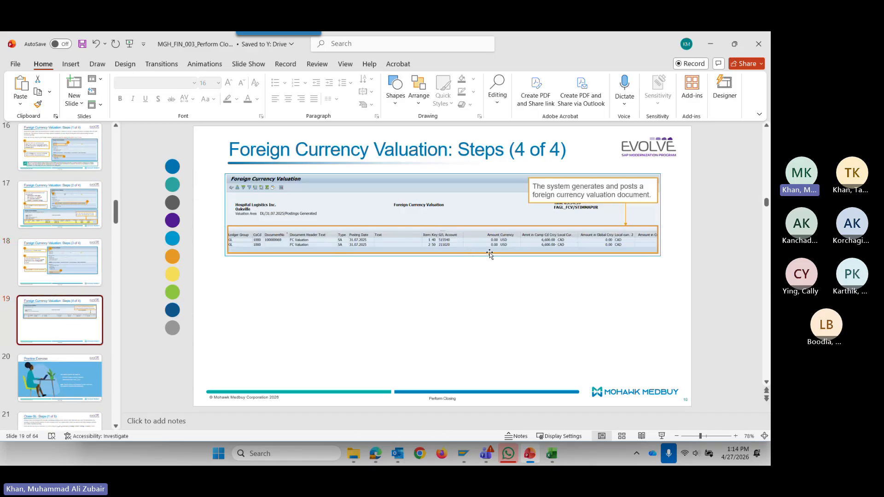
Show the Close GL: Steps (1 of 5) slide and highlight the transaction code S_ALR_87003642 in its introduction
scroll(63, 325, "down", 3)
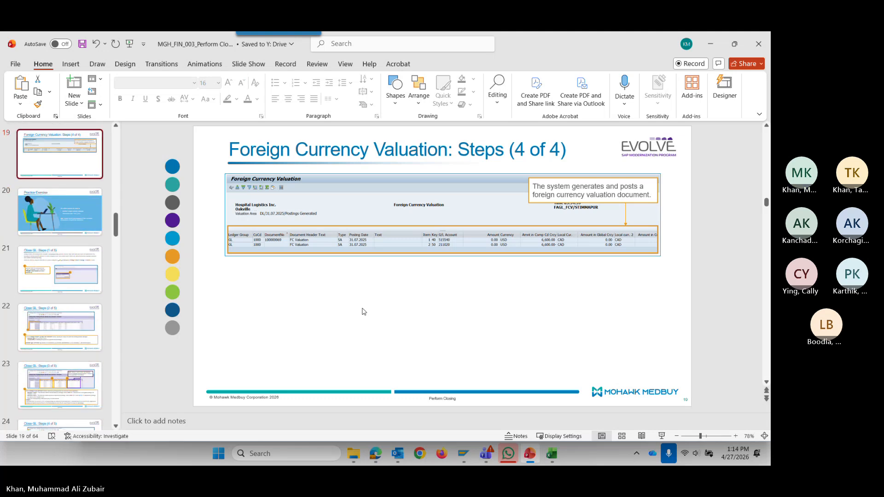
left_click(56, 280)
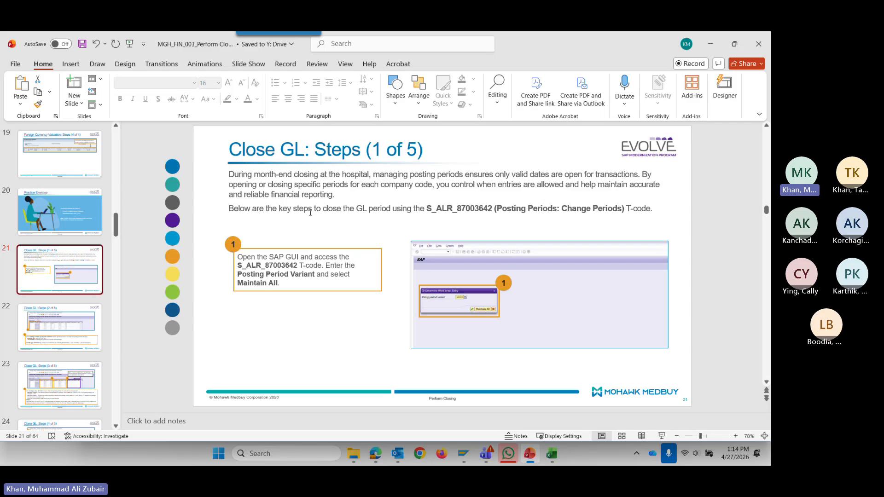
left_click_drag(426, 208, 493, 208)
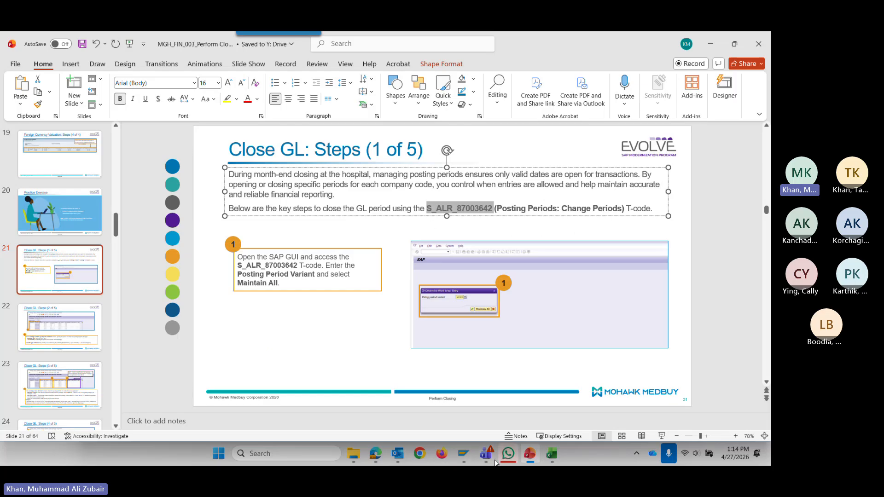
Switch back to SAP and start transaction OB52 in place of the valuation screen
mouse_move(464, 458)
left_click(511, 377)
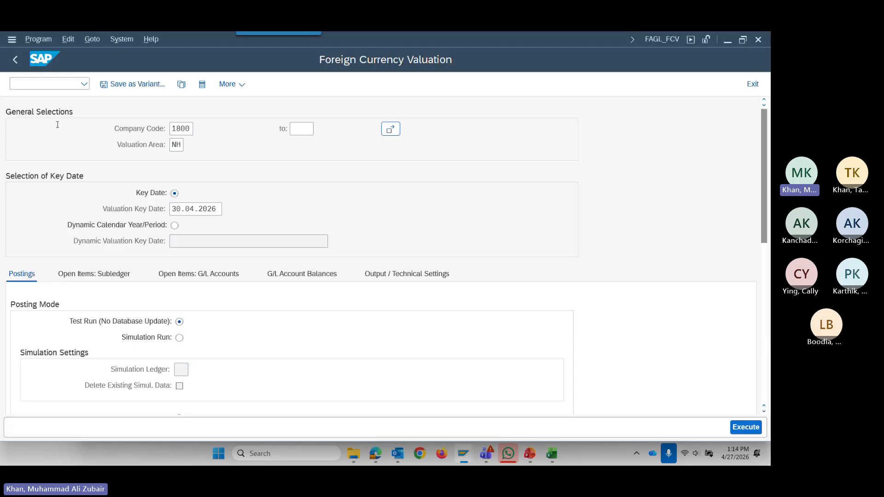
left_click(47, 84)
type("/n")
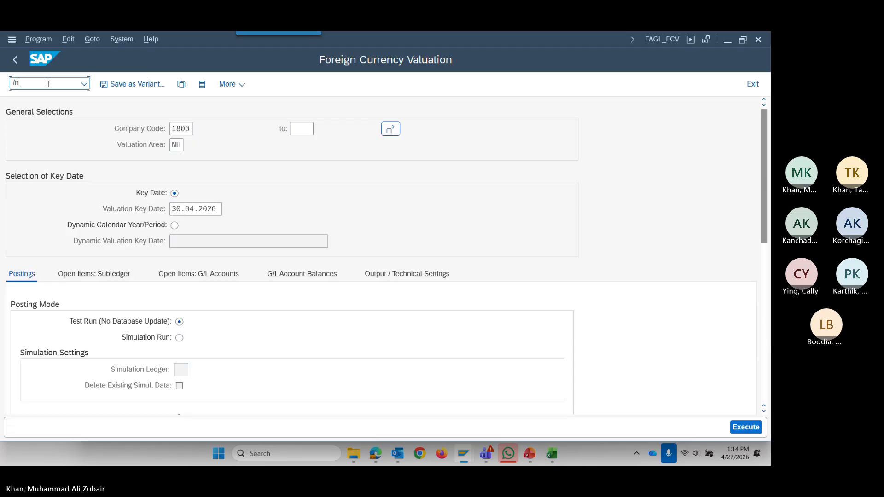
type("ob52")
key("Return")
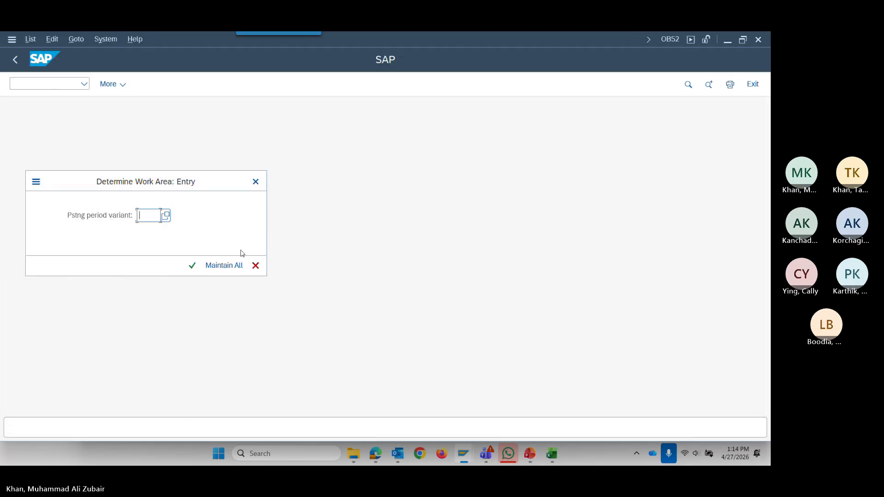
Choose posting period variant 1800 (TEGH) from the value list and open its posting period intervals
left_click(165, 215)
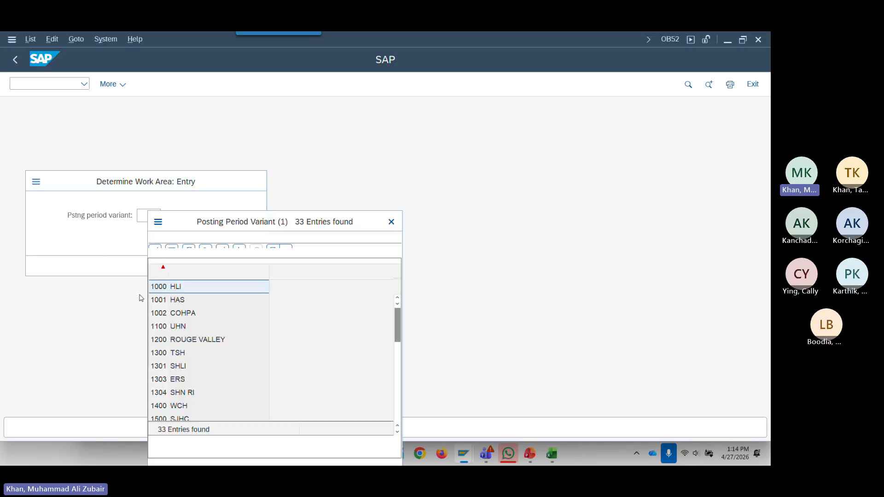
scroll(191, 348, "down", 6)
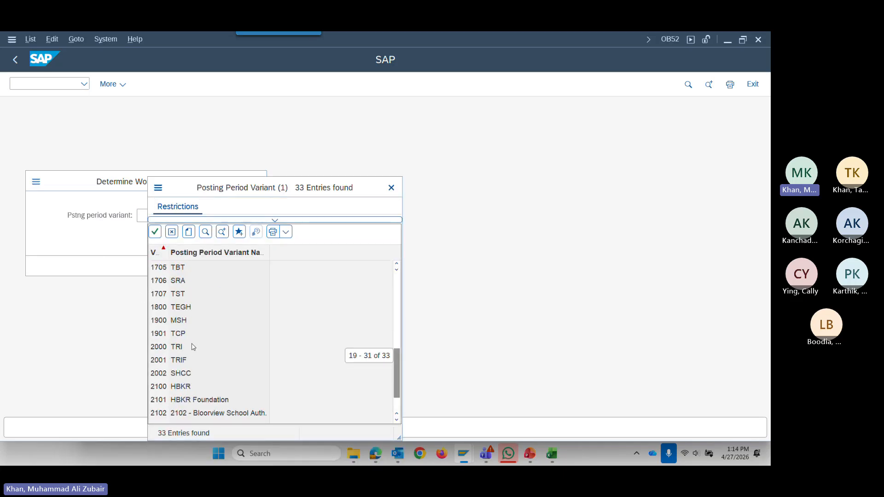
left_click(175, 307)
left_click(155, 232)
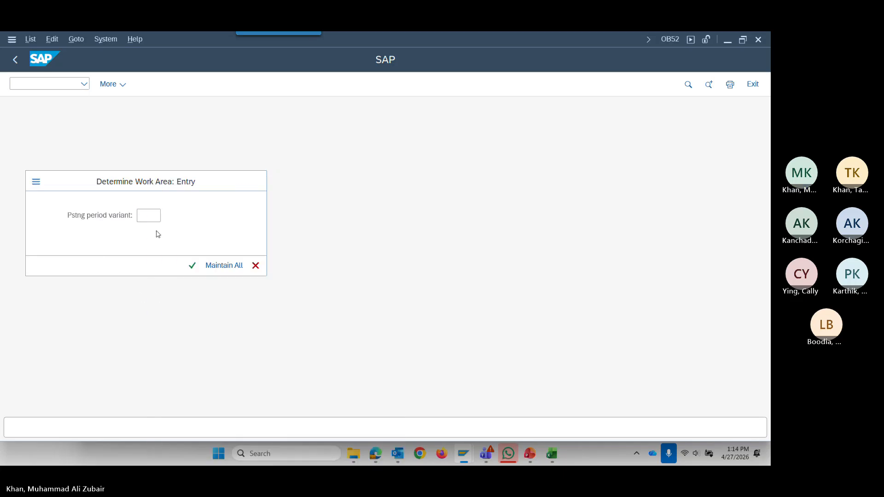
left_click(193, 266)
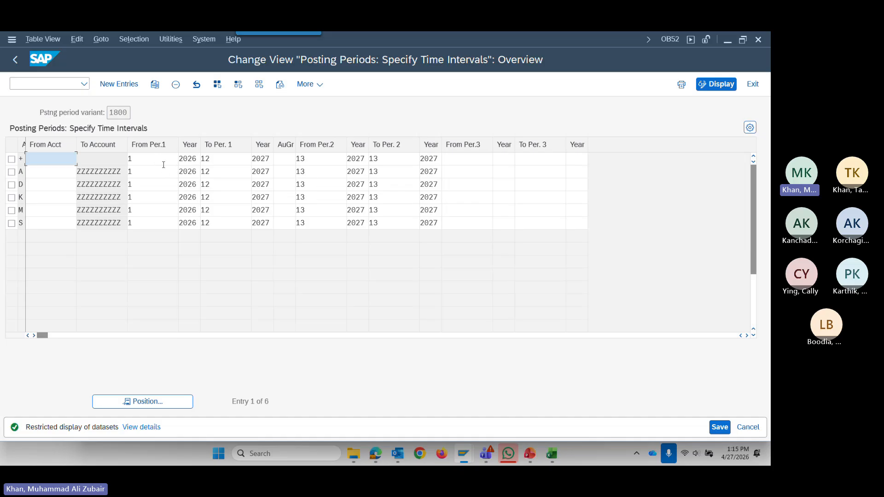
Set the first interval of the + row to run from period 12 of 2026 to period 12 of 2026
left_click(150, 159)
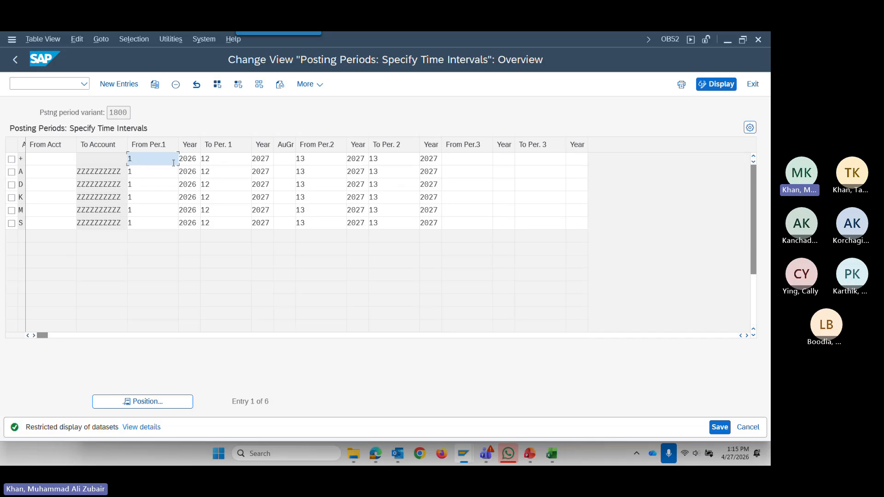
left_click(234, 160)
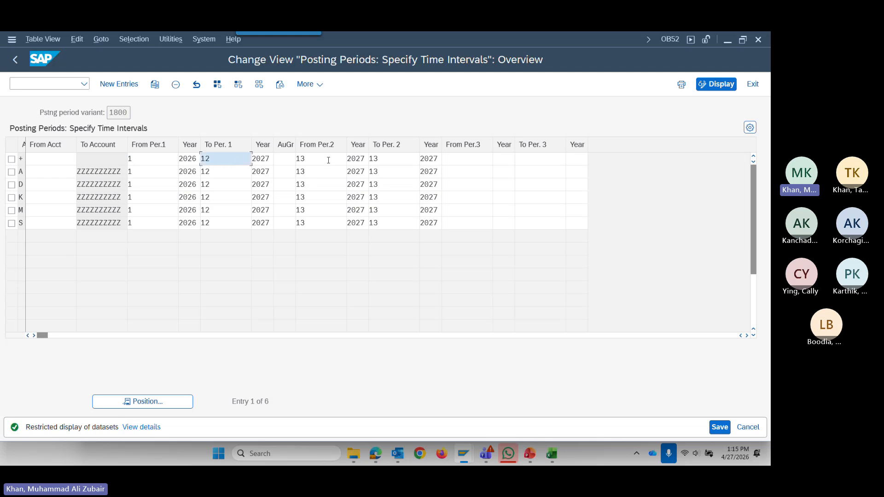
left_click(152, 161)
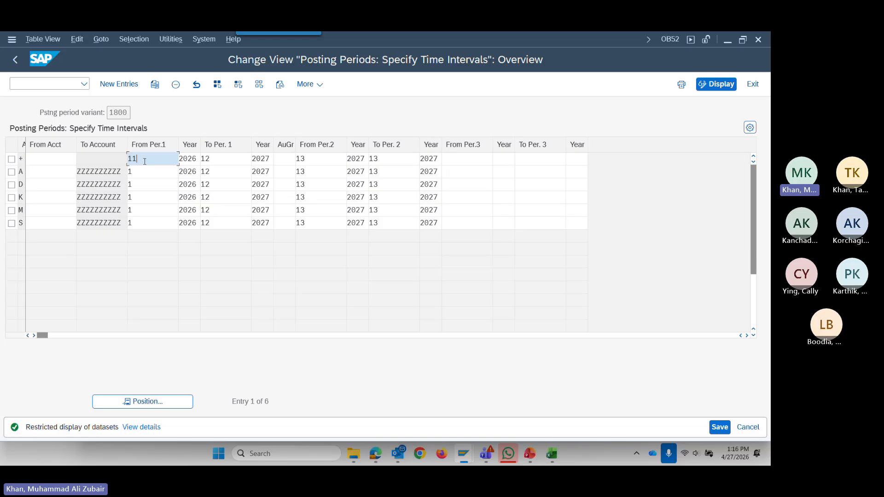
key("BackSpace")
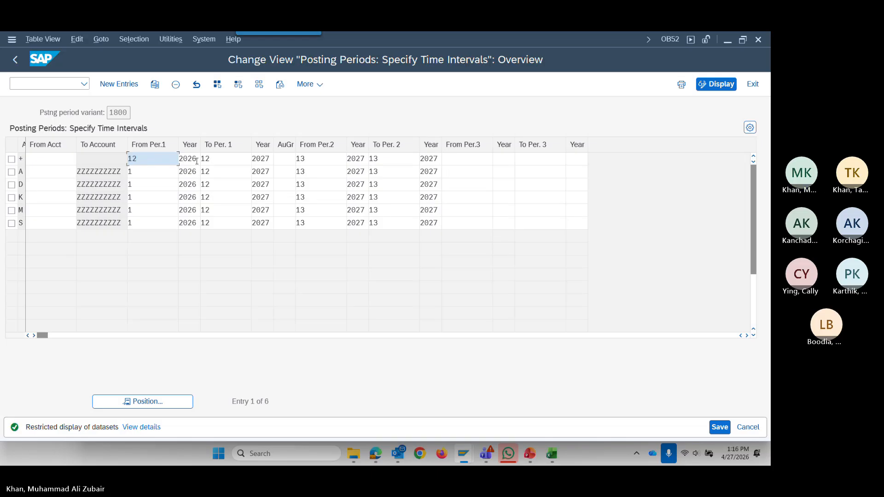
left_click(194, 159)
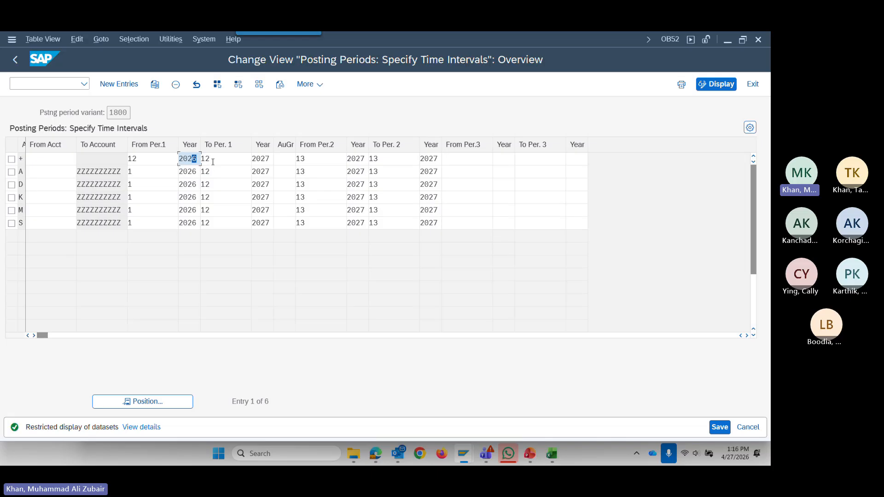
left_click(215, 158)
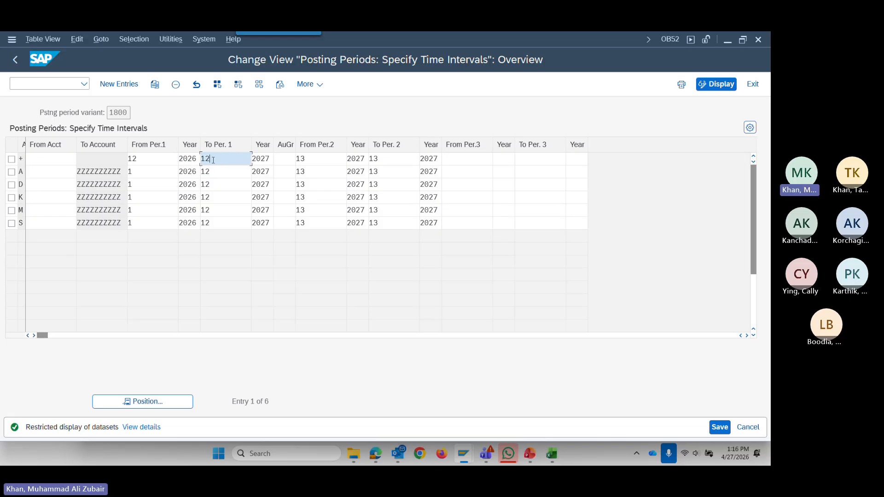
left_click(270, 159)
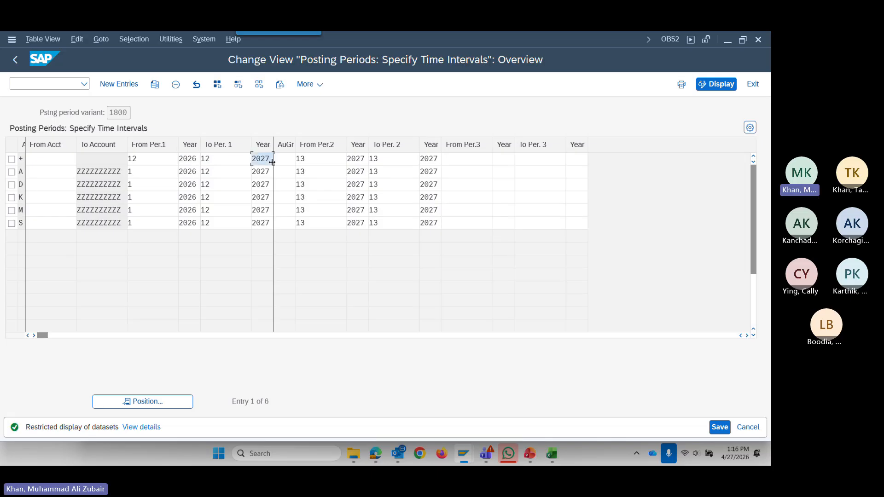
type("2026")
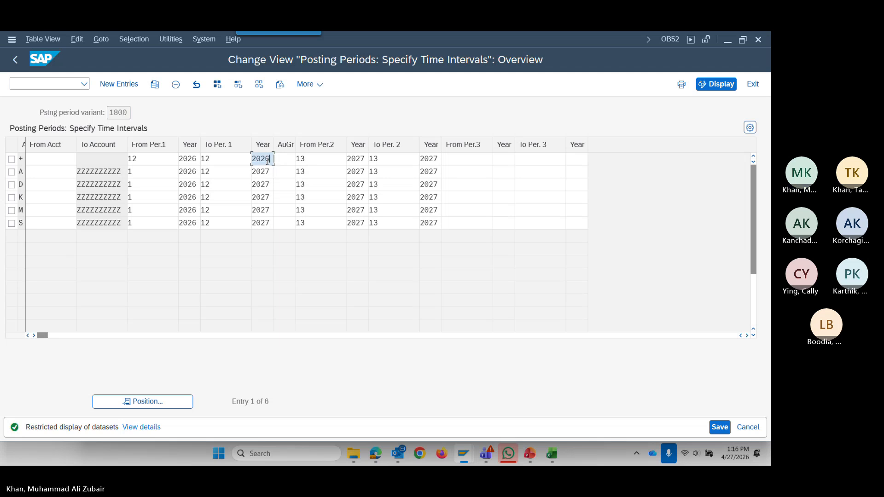
Set the second interval of the + row to periods 01 through 02, keeping the year 2027
key("Tab")
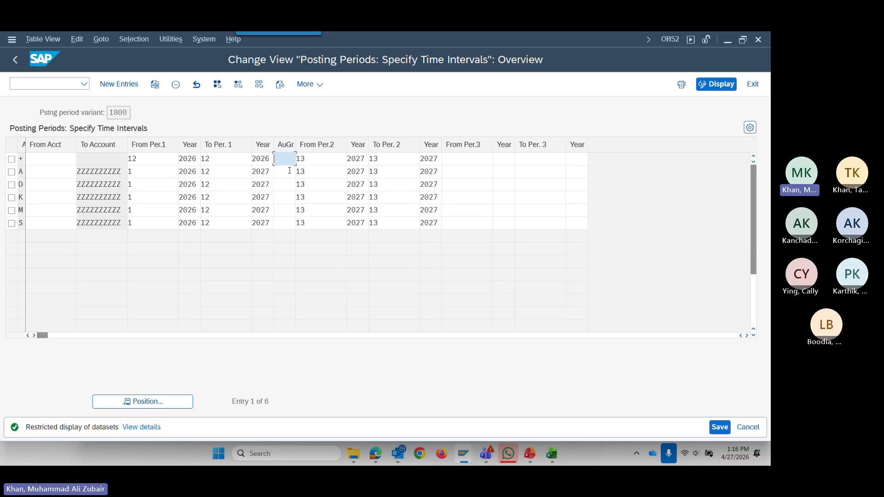
key("Tab")
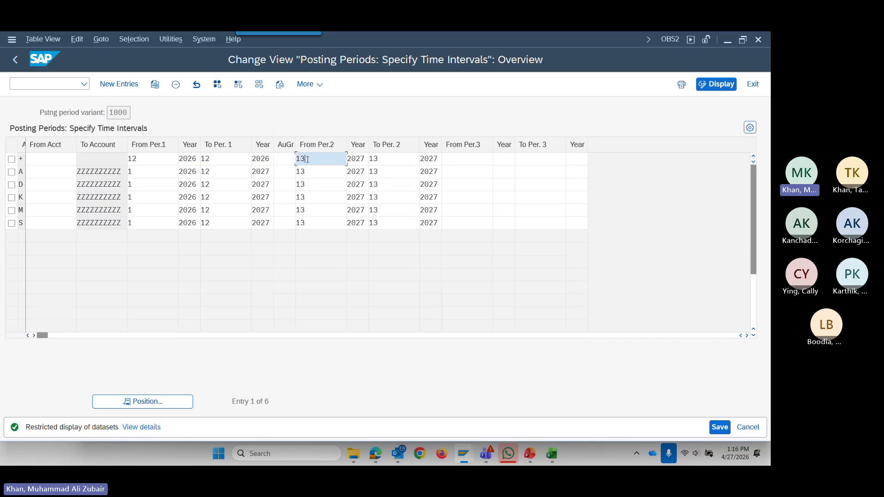
key("BackSpace")
key("BackSpace")
type("01")
key("Tab")
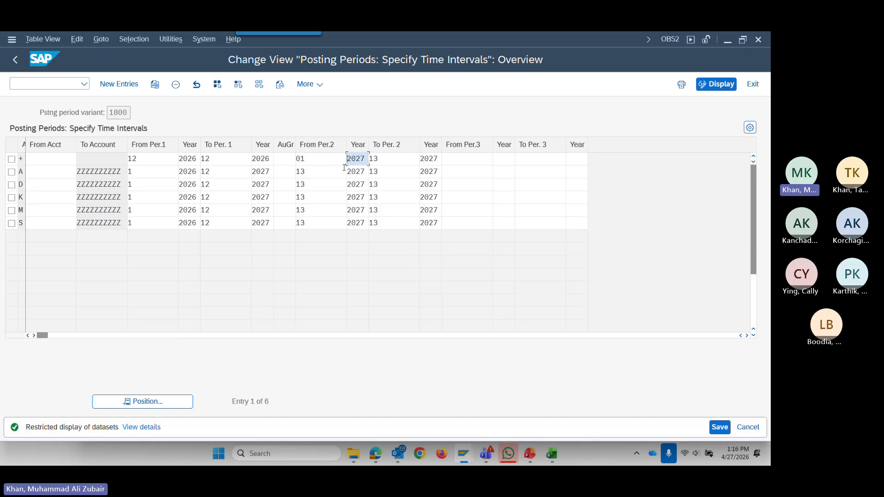
left_click(380, 160)
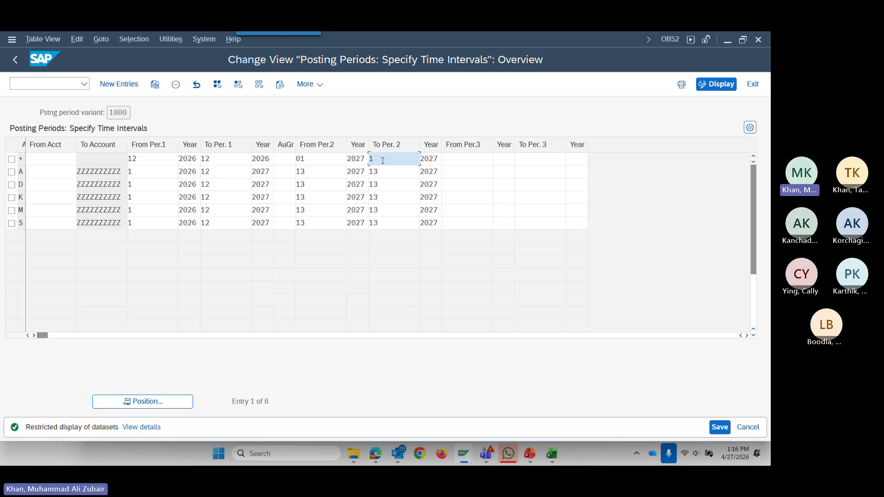
type("02")
key("Tab")
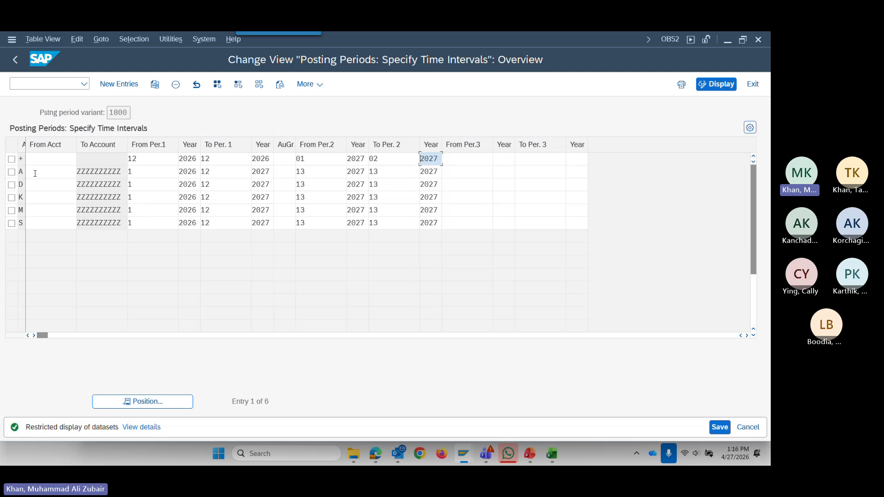
Set the starting year of the first interval in the account type A row to 2027
left_click(140, 172)
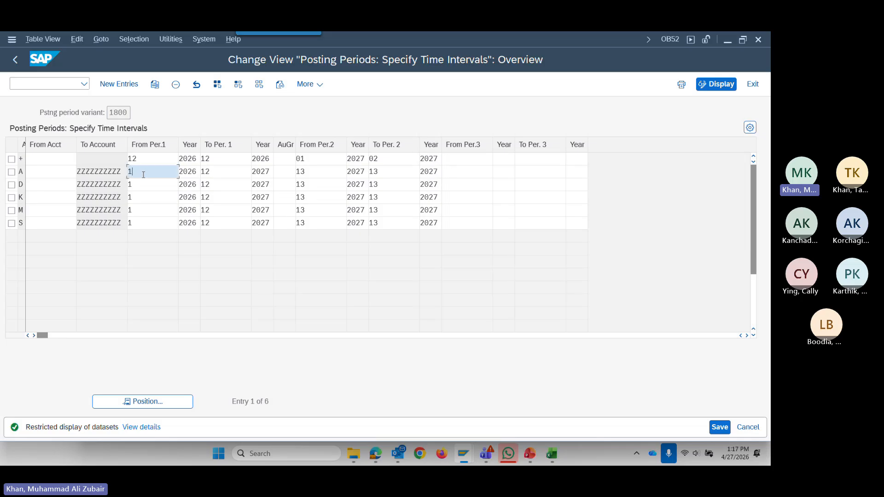
left_click(197, 171)
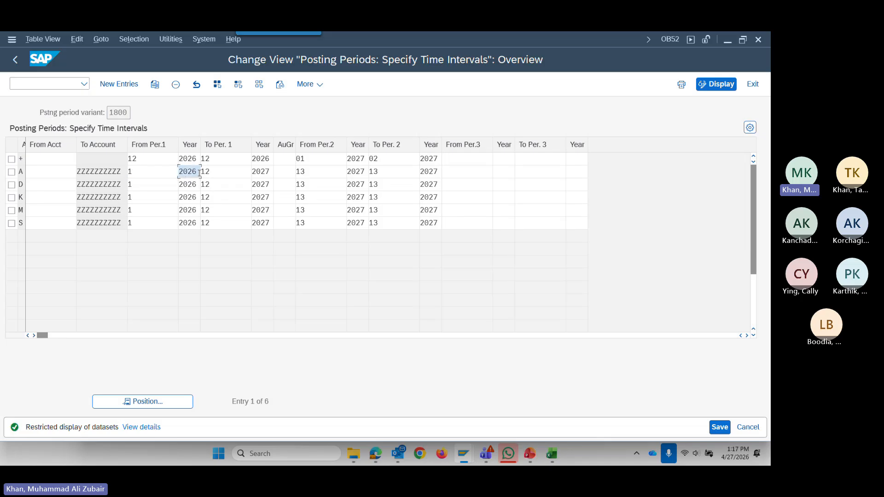
type("2027")
key("Tab")
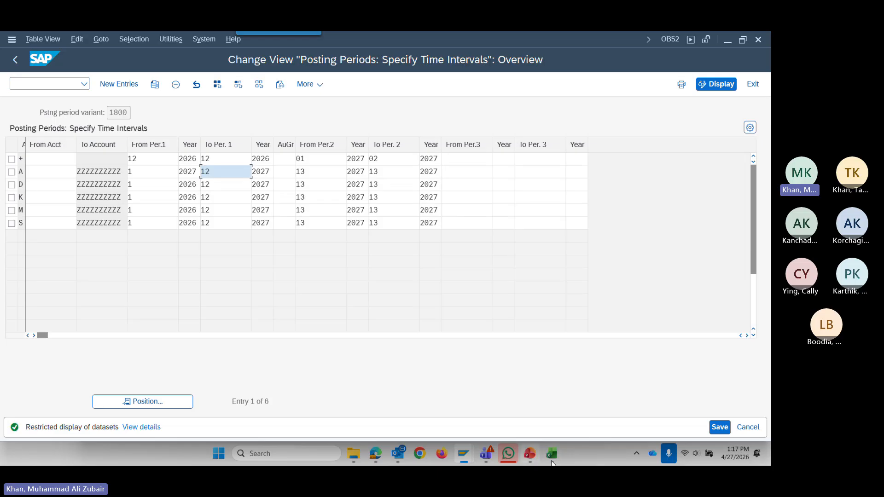
Switch to the PowerPoint deck and review the Close GL slides, Steps 2 and 3 of 5, on posting period intervals
mouse_move(530, 453)
left_click(530, 387)
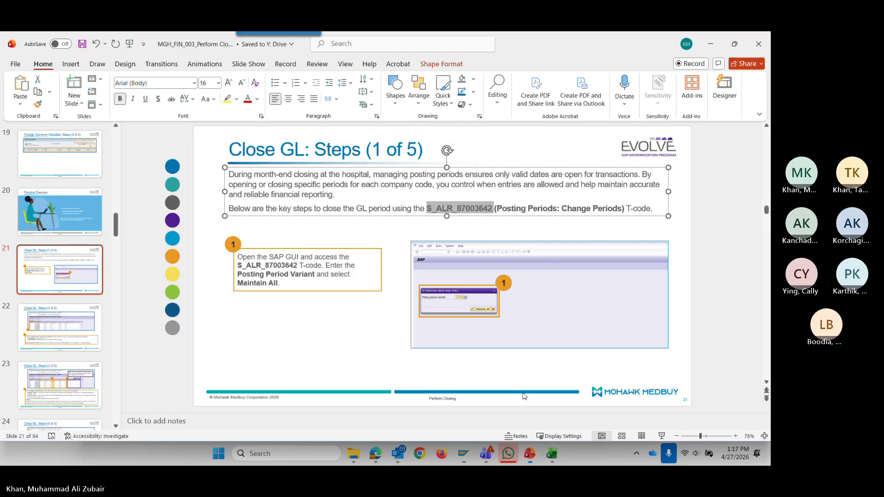
scroll(55, 345, "down", 3)
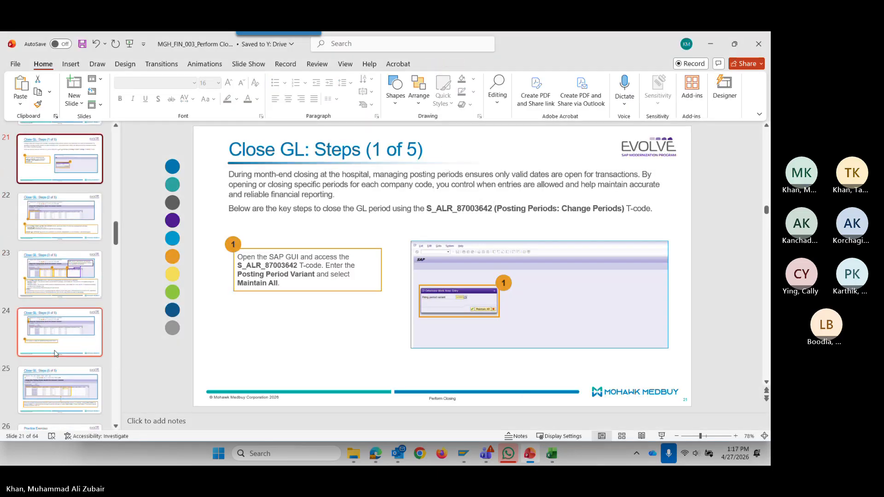
left_click(49, 195)
left_click(56, 249)
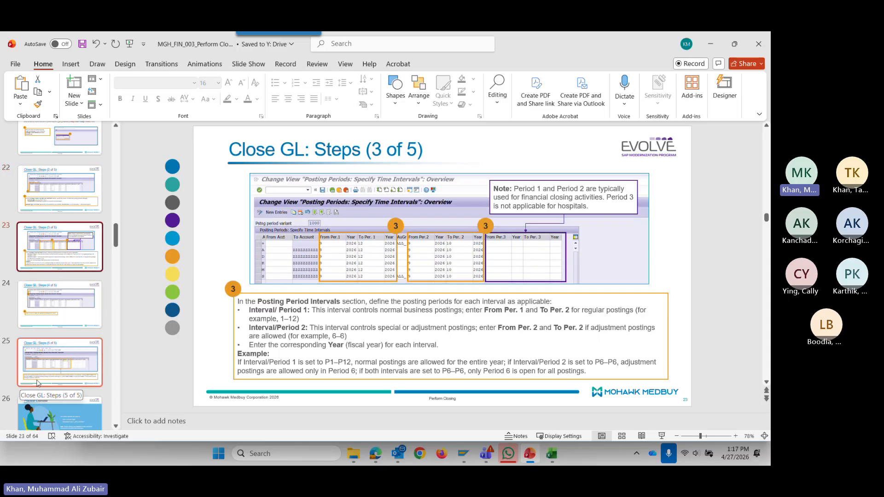
Browse ahead in the deck and show the FM Period End / Year End slide
scroll(40, 386, "down", 10)
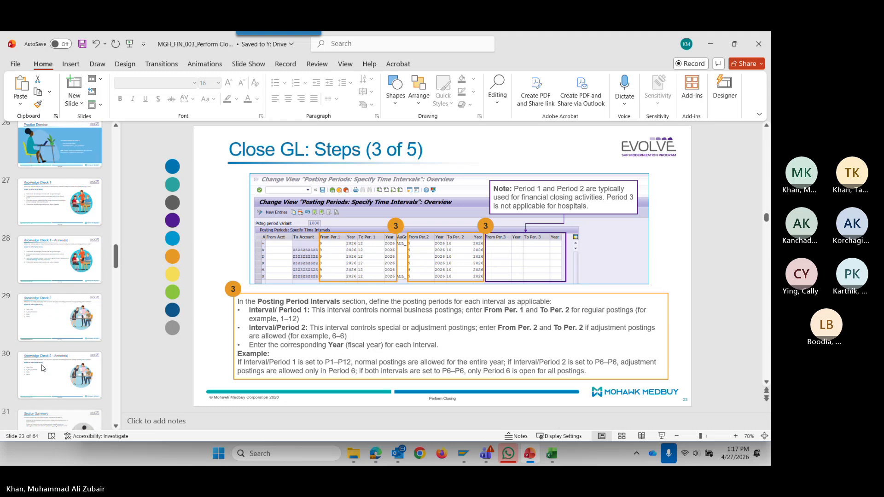
scroll(41, 367, "down", 6)
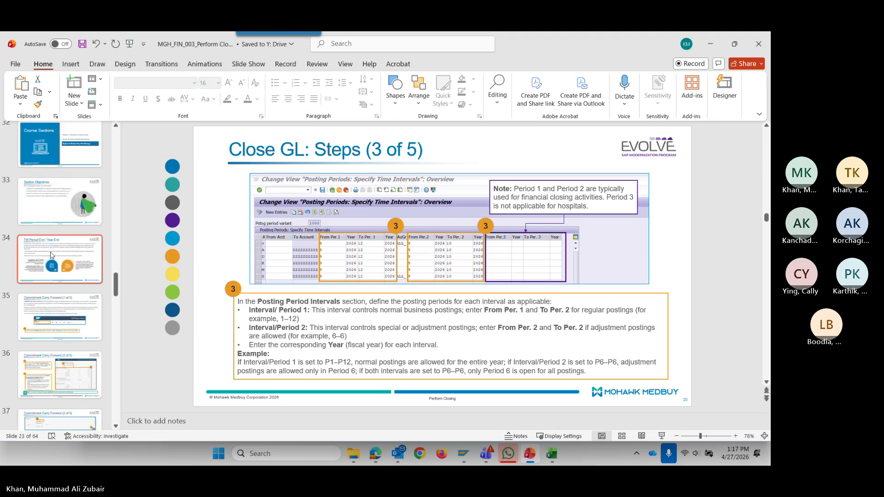
left_click(52, 255)
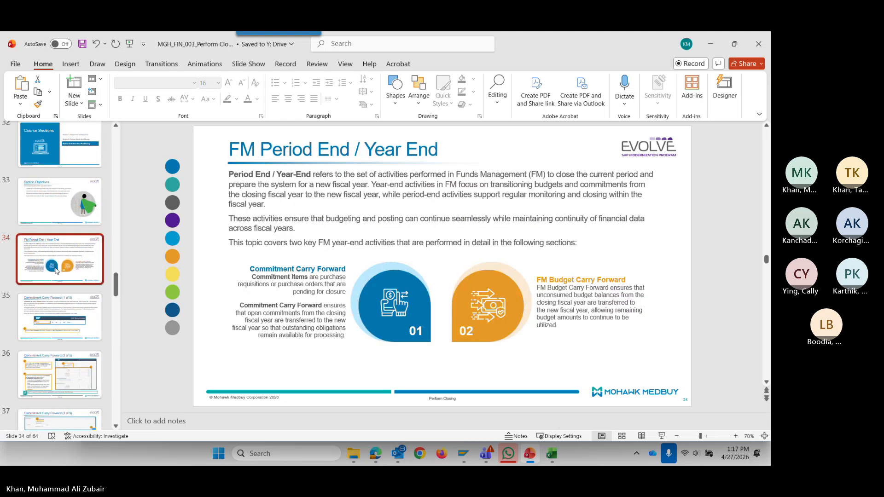
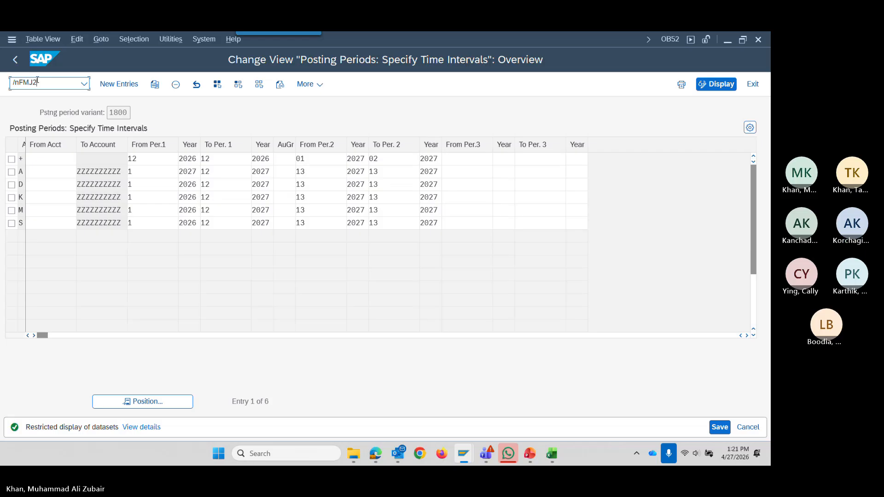
Start transaction FMJ2 in SAP for the carryforward of open items and enter 2027 as the sender fiscal year
key("Return")
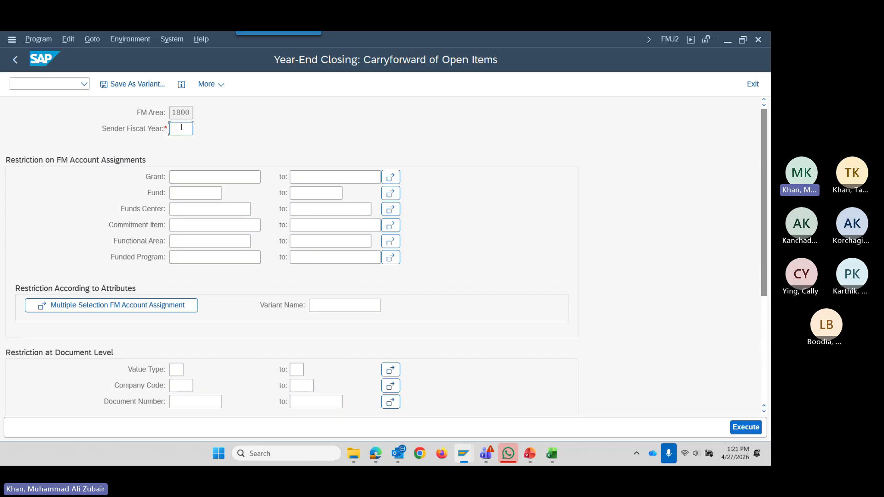
type("202")
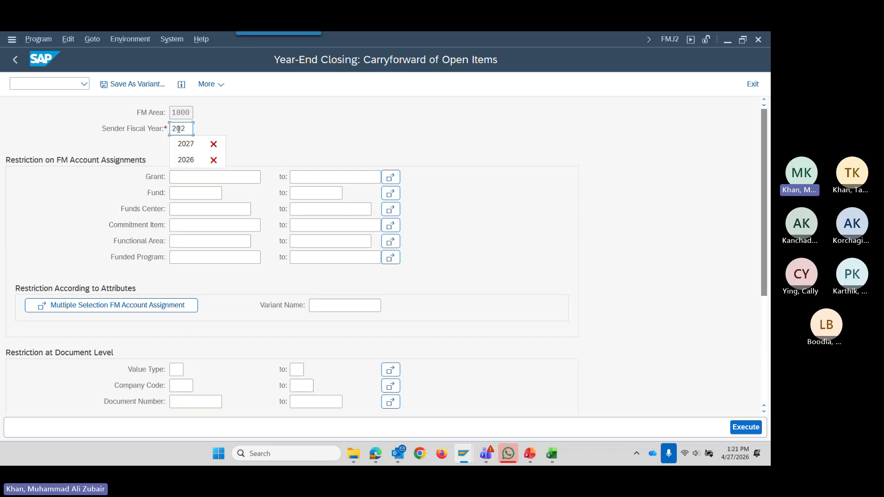
type("7")
key("Tab")
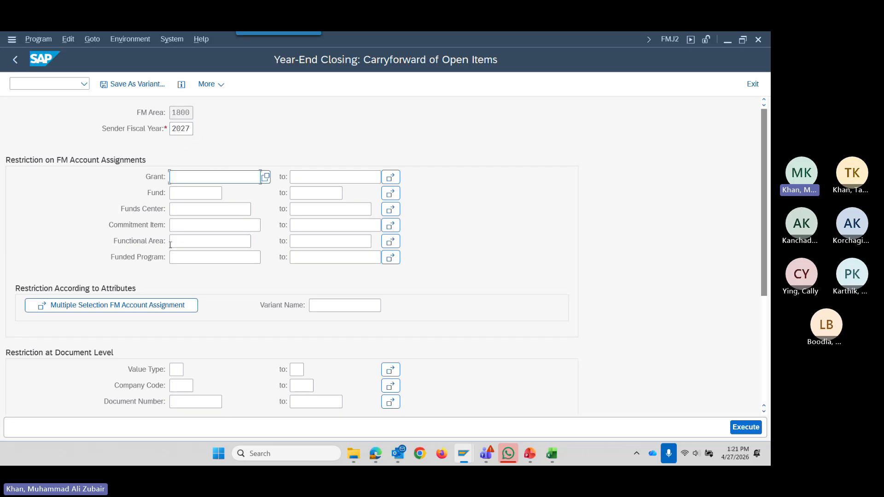
Switch to the PowerPoint deck and read the Commitment Carry Forward (2 of 5) slide on the sender fiscal year and selection fields
key("alt+Tab")
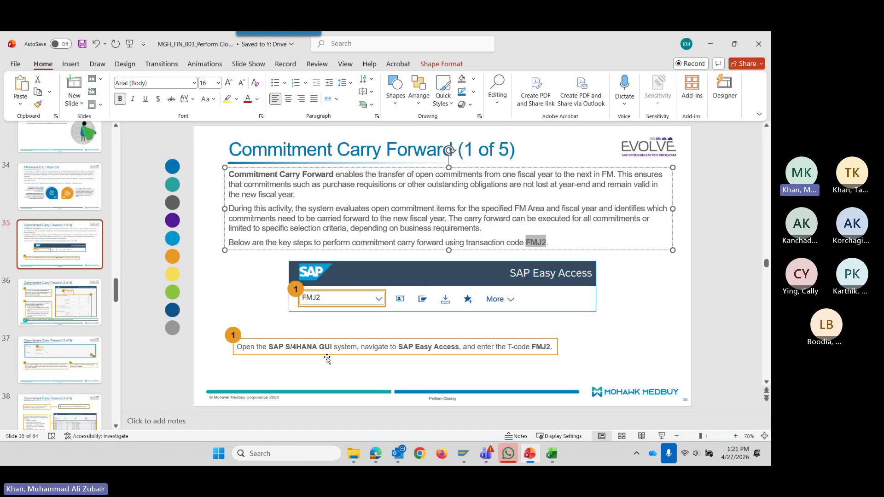
left_click(54, 301)
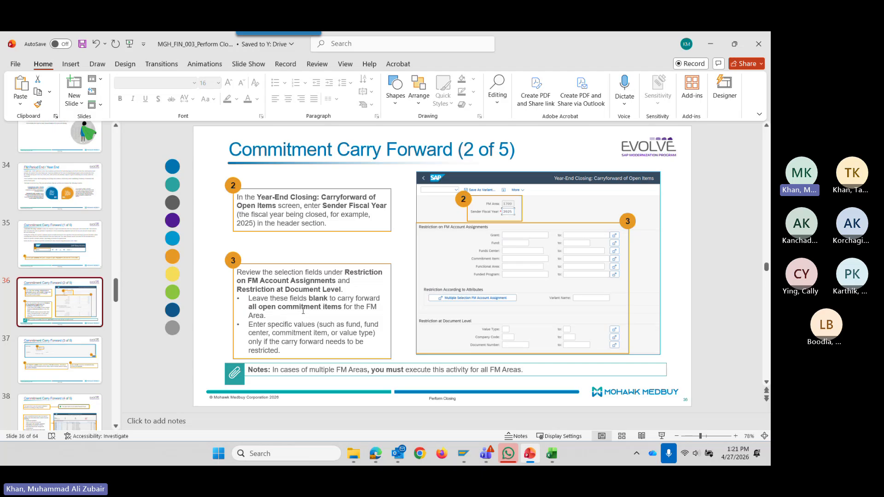
Switch back to SAP, set the sender fiscal year to 2026 and execute the carryforward test run without restrictions
key("alt+Tab")
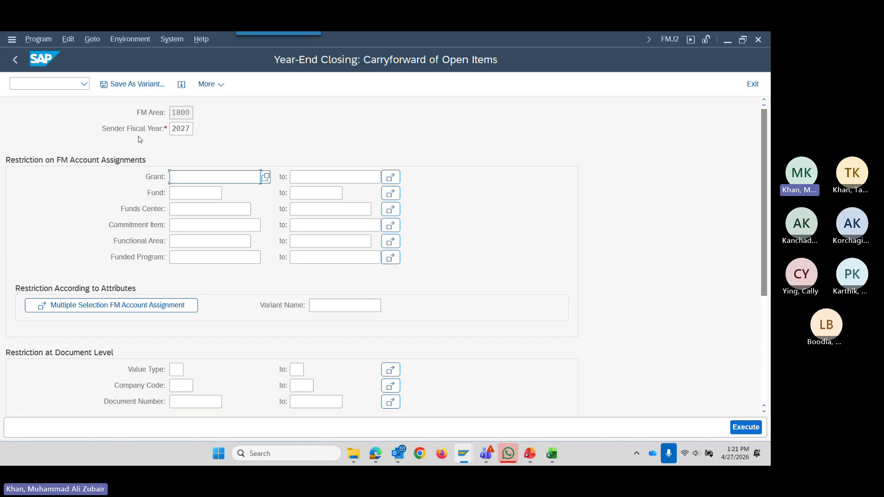
left_click(191, 129)
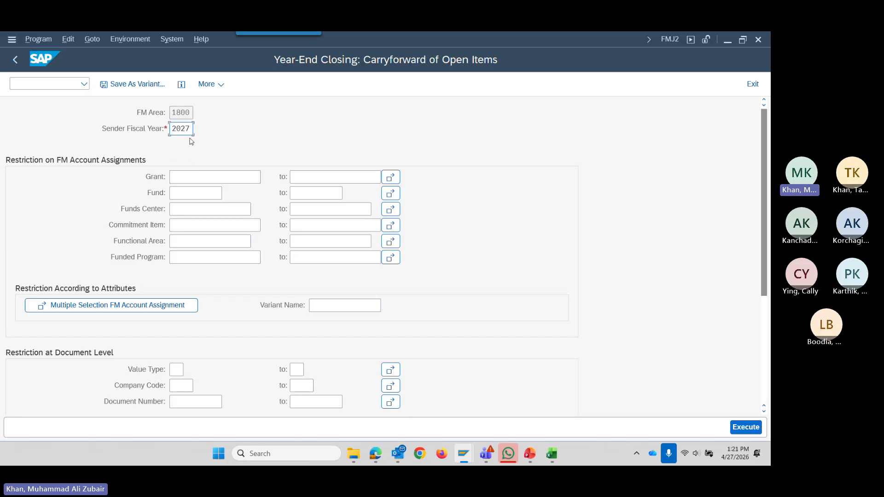
key("BackSpace")
type("6")
key("Tab")
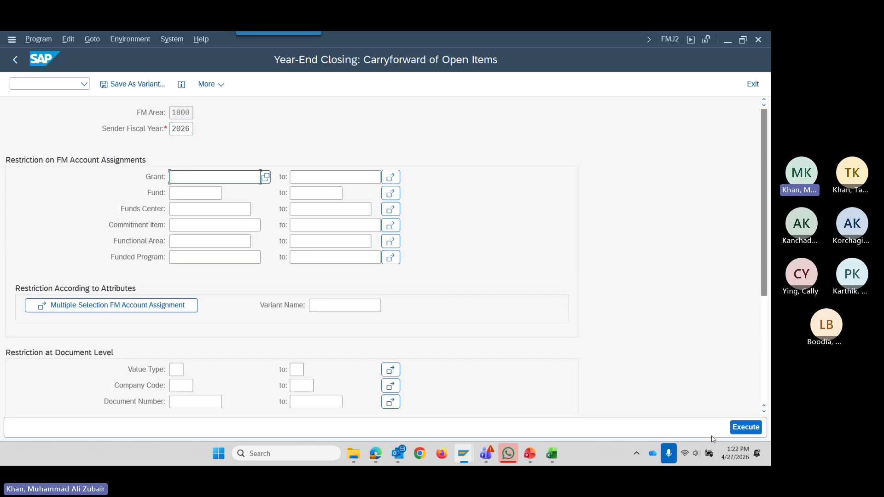
left_click(742, 429)
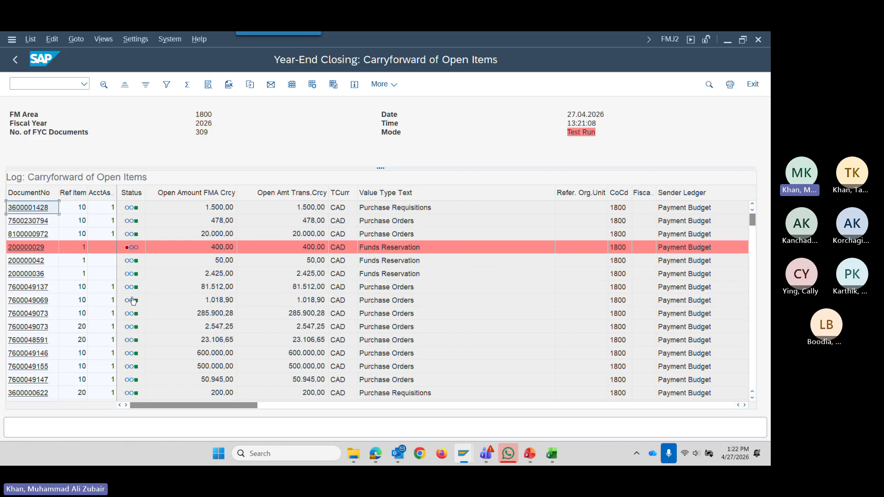
Examine the item statuses in the carryforward log, including the status of the highlighted Funds Reservation row
scroll(133, 301, "down", 8)
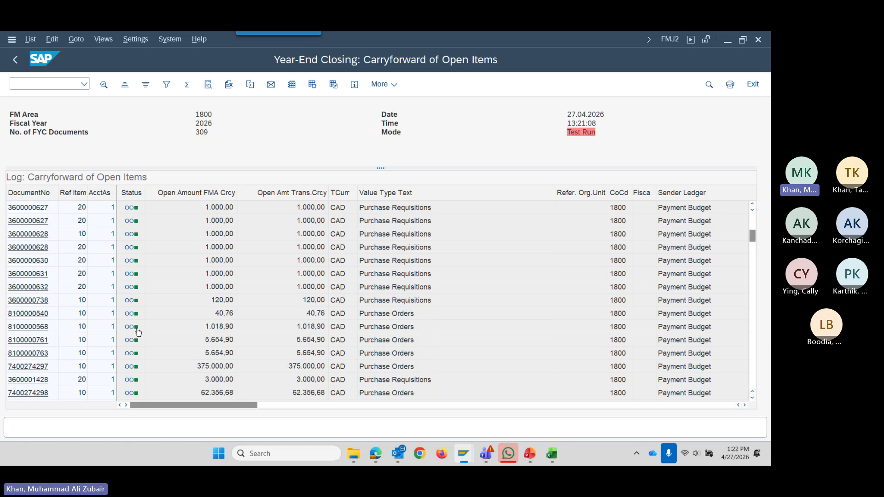
scroll(138, 318, "up", 5)
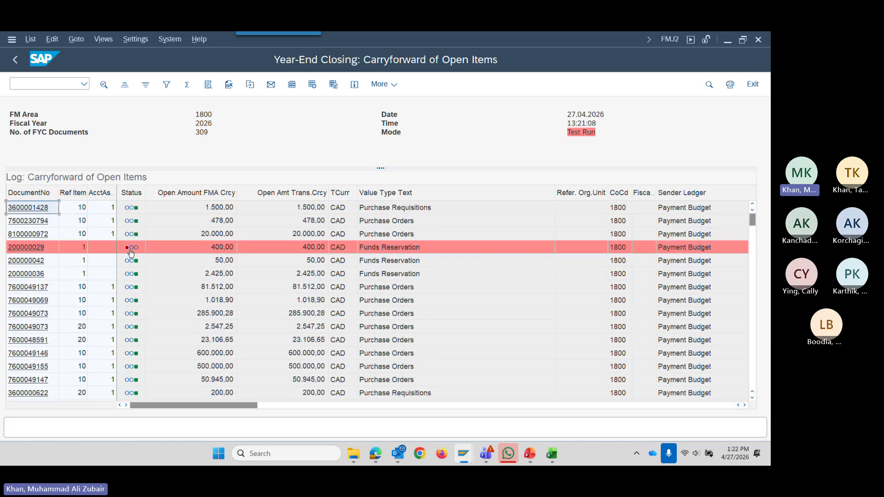
mouse_move(128, 252)
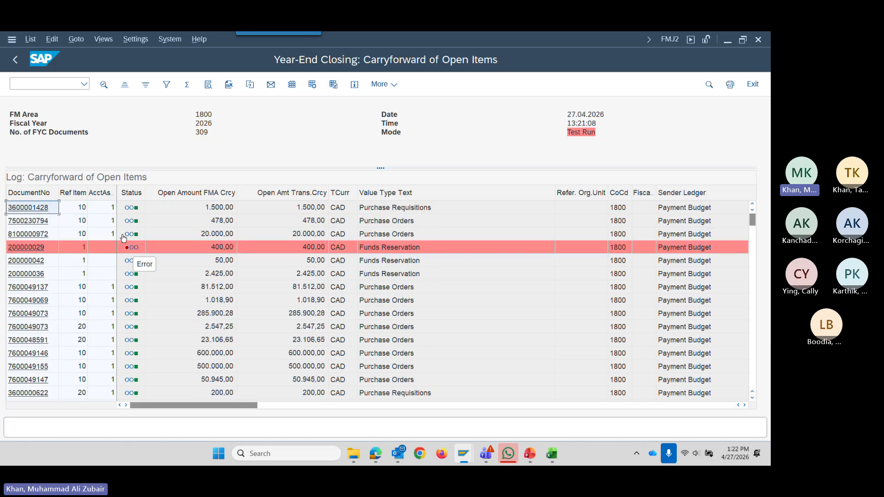
Close the carryforward log and leave FMJ2 for the SAP Easy Access screen
left_click(16, 60)
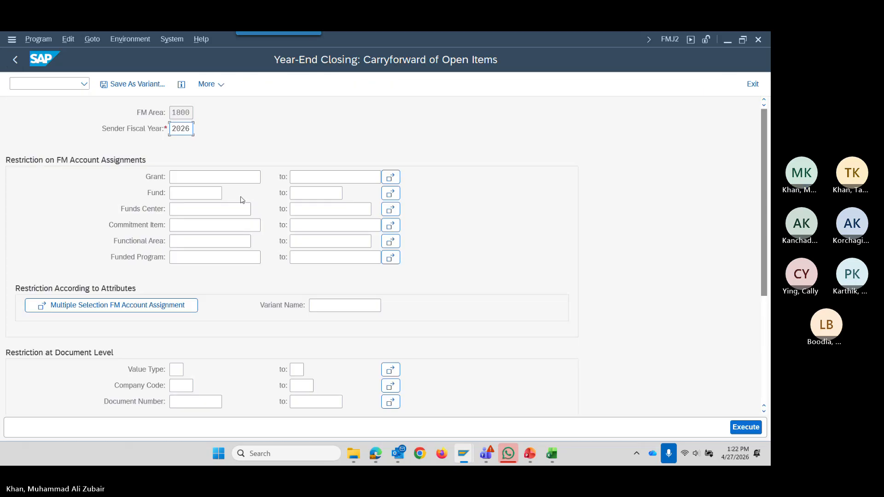
scroll(394, 288, "down", 5)
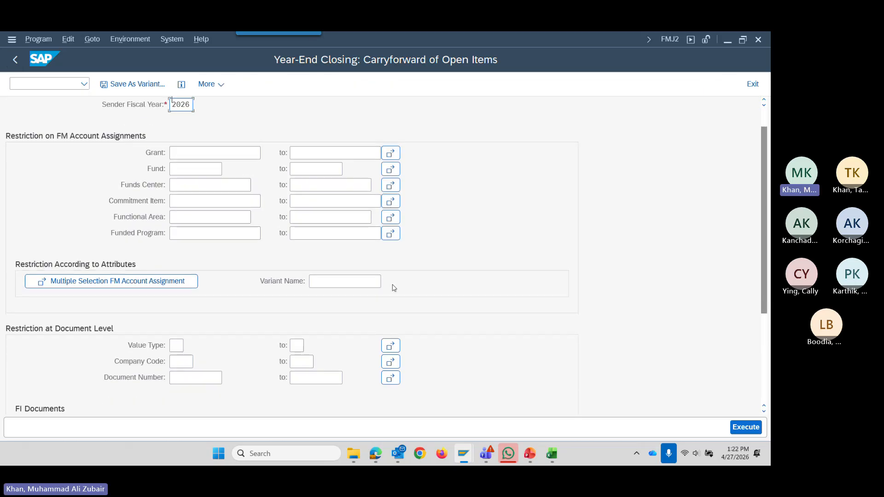
left_click(17, 60)
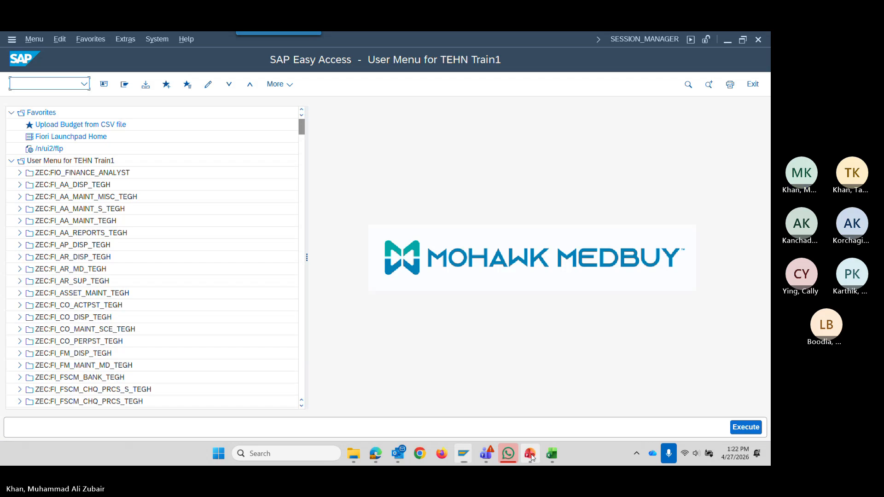
Switch to the PowerPoint deck and go through the Commitment Carry Forward slides up to 5 of 5
key("alt+Tab")
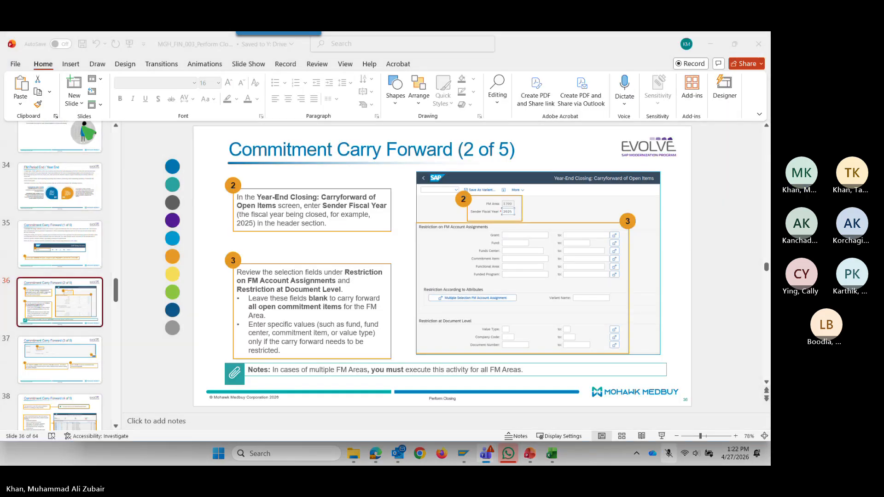
scroll(54, 303, "down", 1)
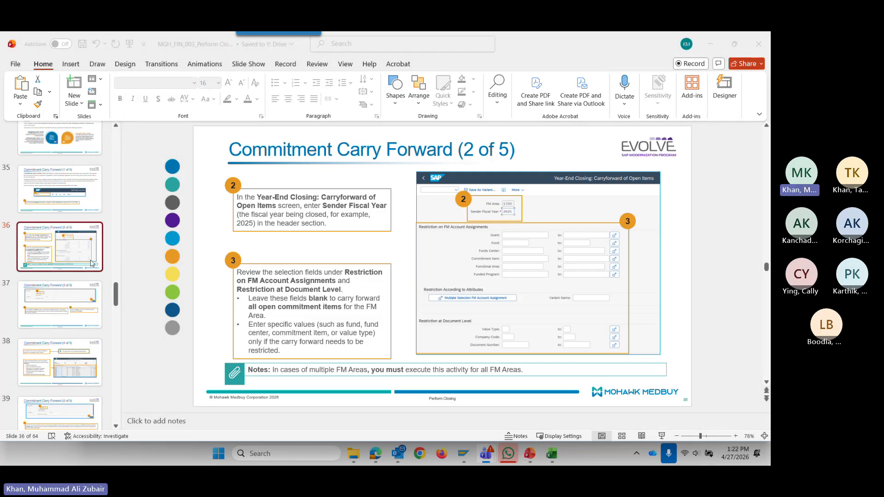
left_click(58, 312)
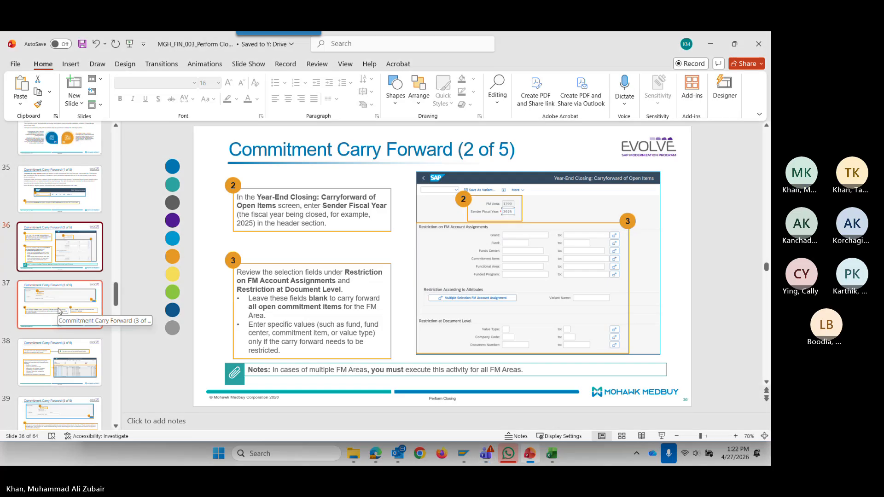
scroll(57, 312, "down", 3)
left_click(56, 332)
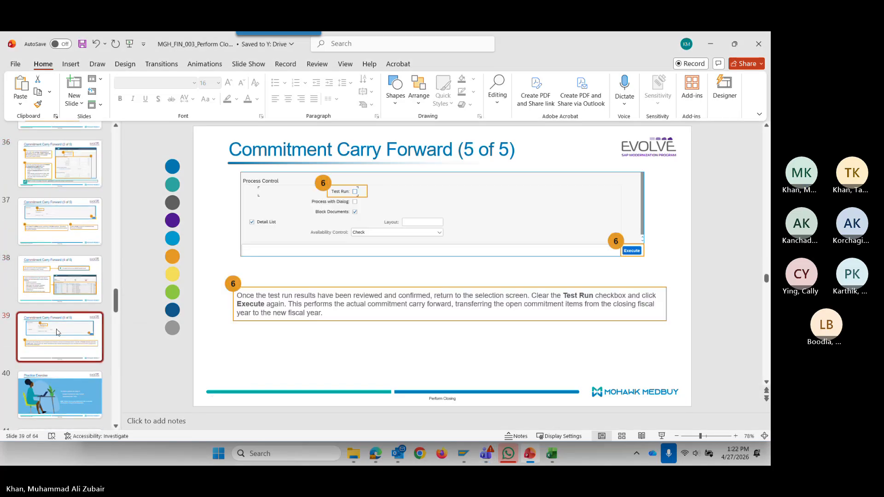
Review the Perform Year-end Closing and Balance Carry Forward Yearly slides, ending on Steps (1 of 6)
scroll(53, 325, "down", 5)
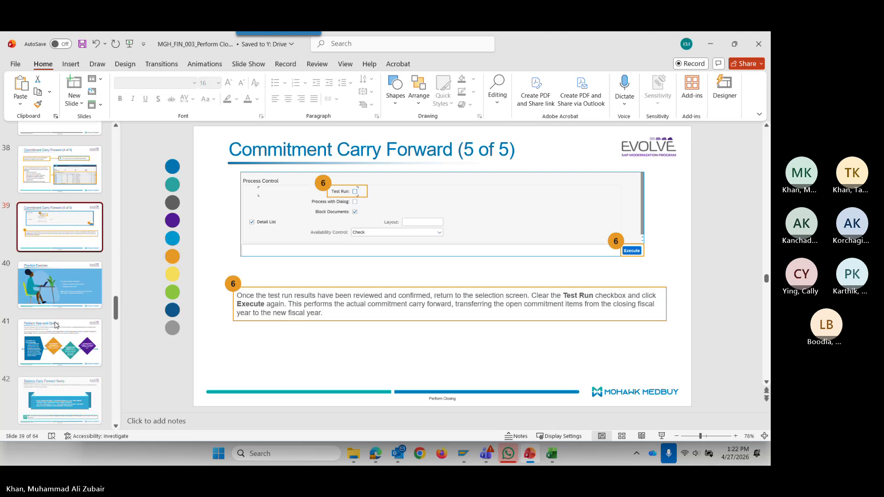
scroll(53, 325, "down", 2)
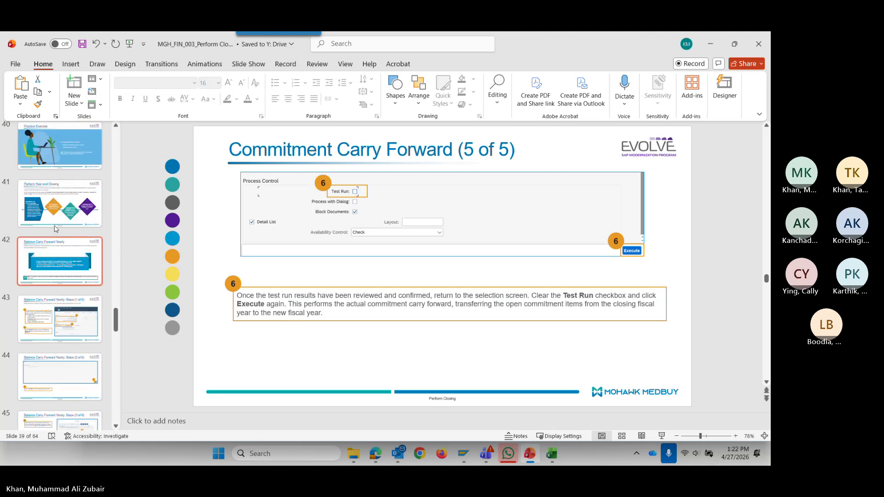
left_click(57, 215)
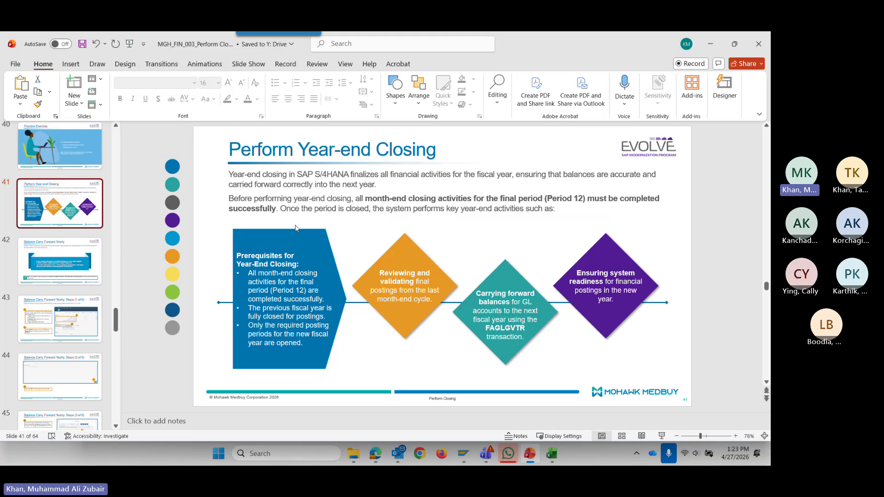
left_click(62, 261)
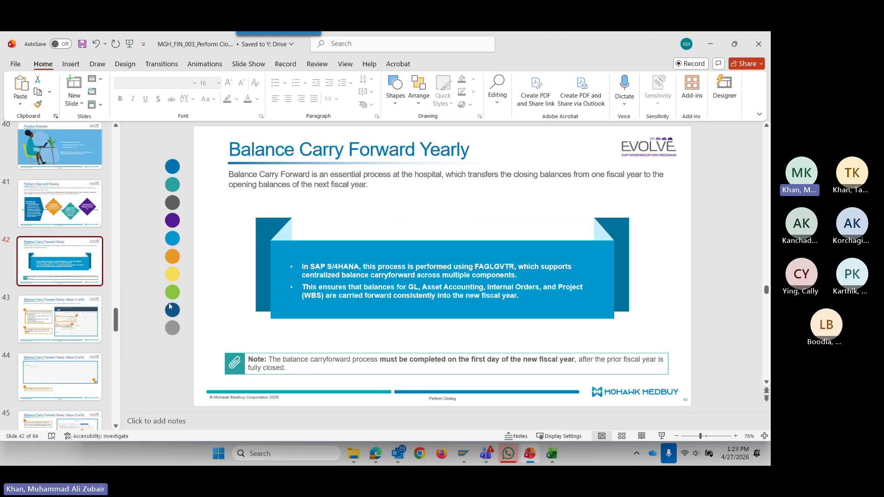
left_click(64, 322)
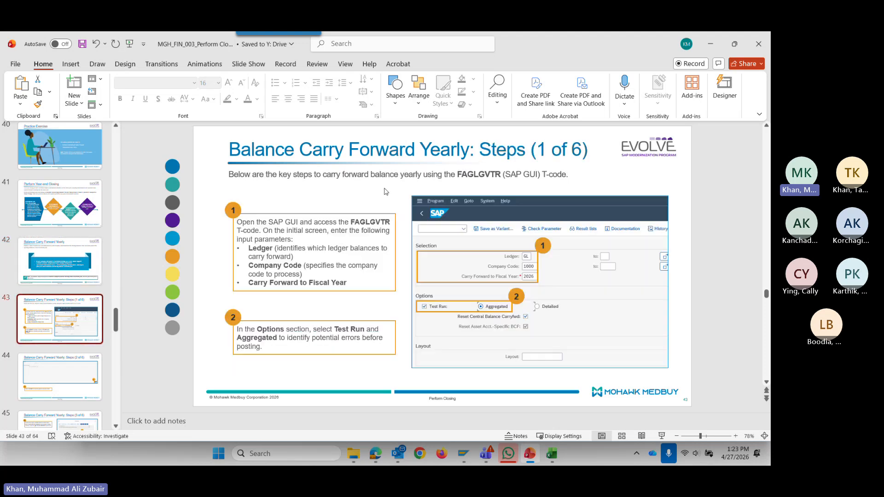
Copy the transaction code FAGLGVTR from the slide and run it in SAP to open Balance Carryforward
left_click_drag(459, 174, 500, 174)
key("ctrl+c")
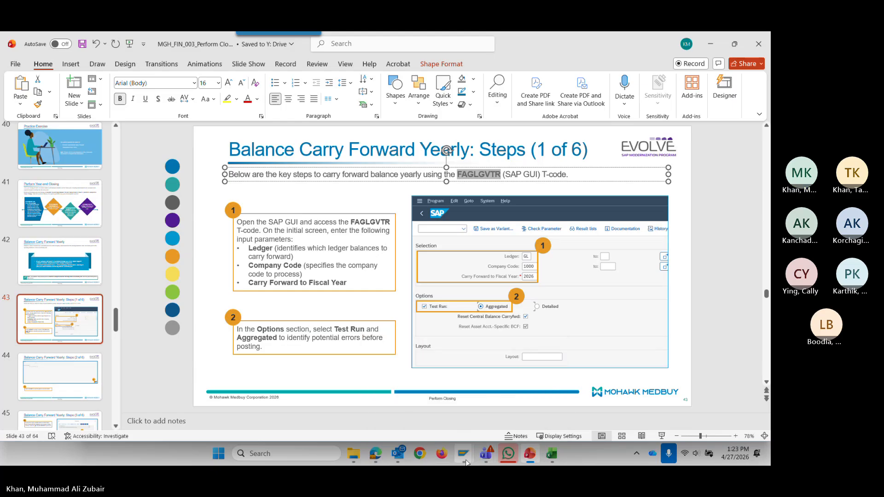
left_click(525, 380)
key("ctrl+v")
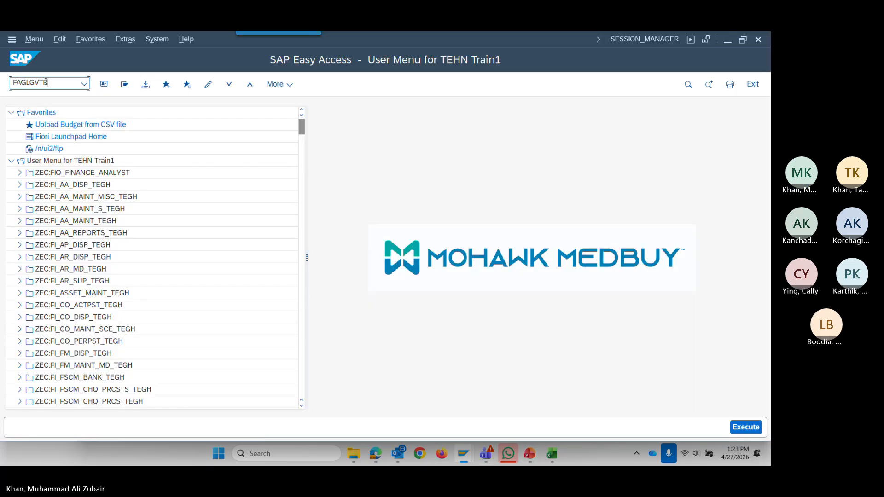
key("Return")
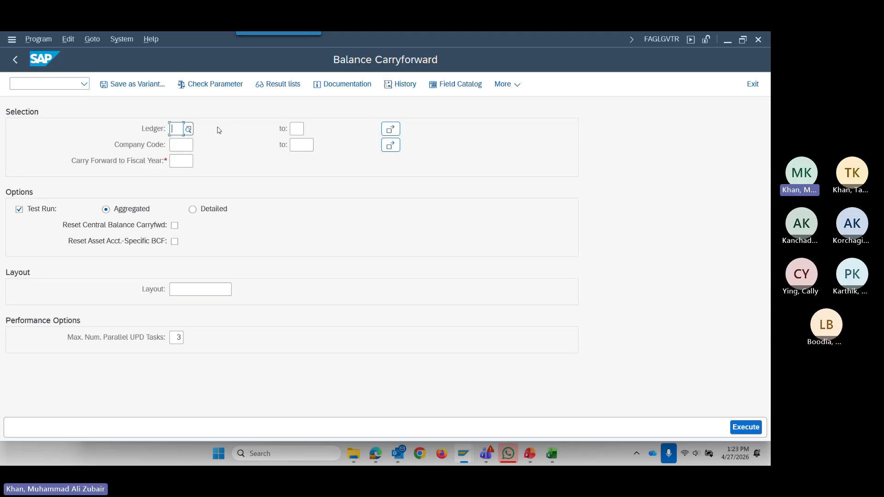
Choose the public sector ledger GL from the value help as the ledger for the balance carryforward
left_click(187, 130)
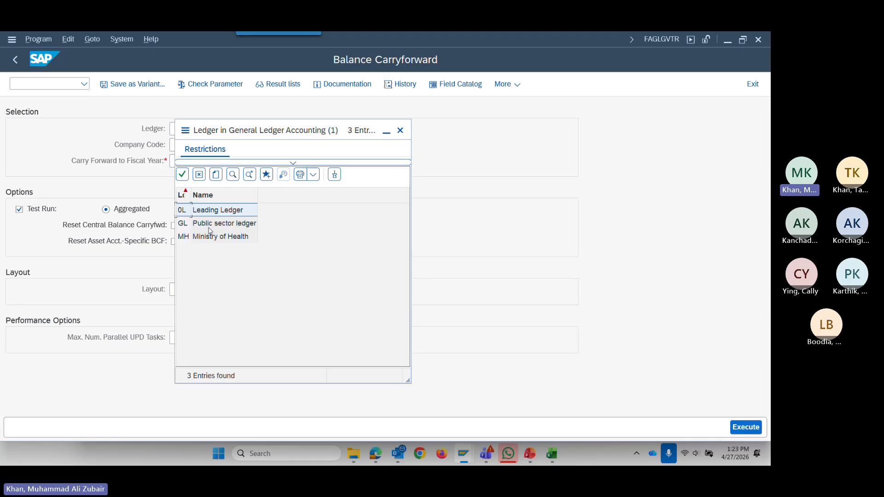
left_click(212, 228)
left_click(182, 174)
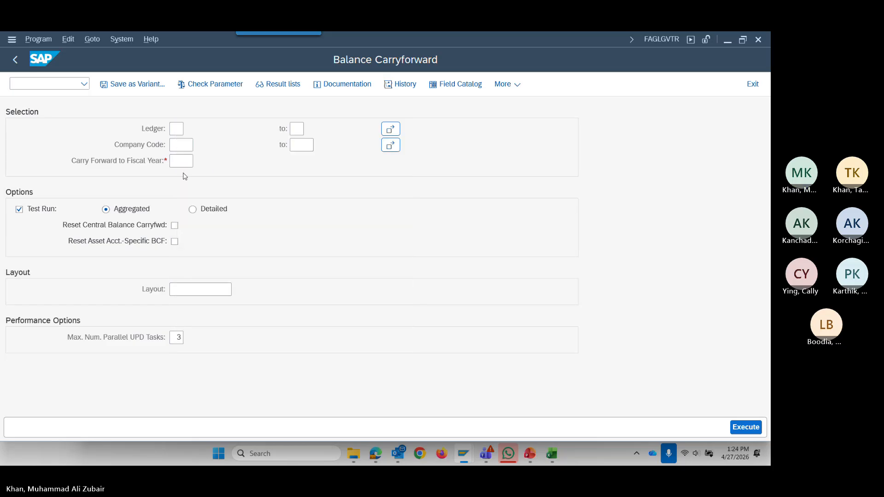
Enter company code 1800 and carry forward to fiscal year 2027 in the balance carryforward selection
left_click(181, 144)
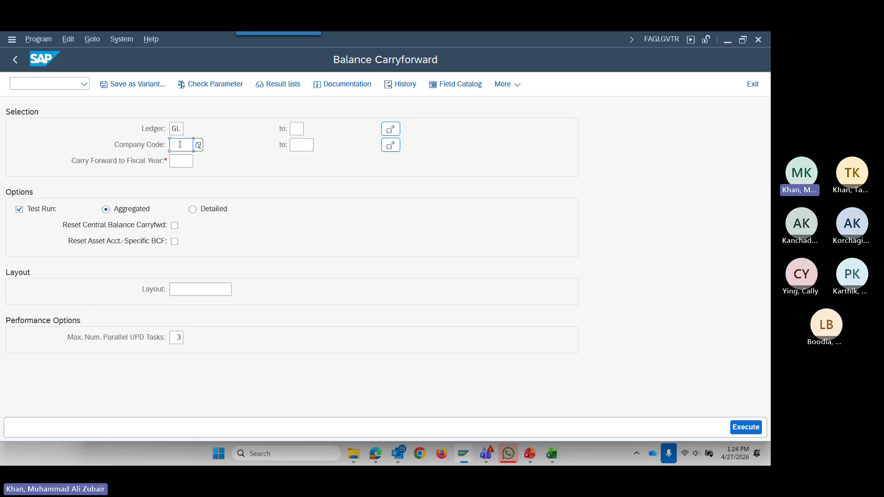
left_click(188, 160)
left_click(183, 163)
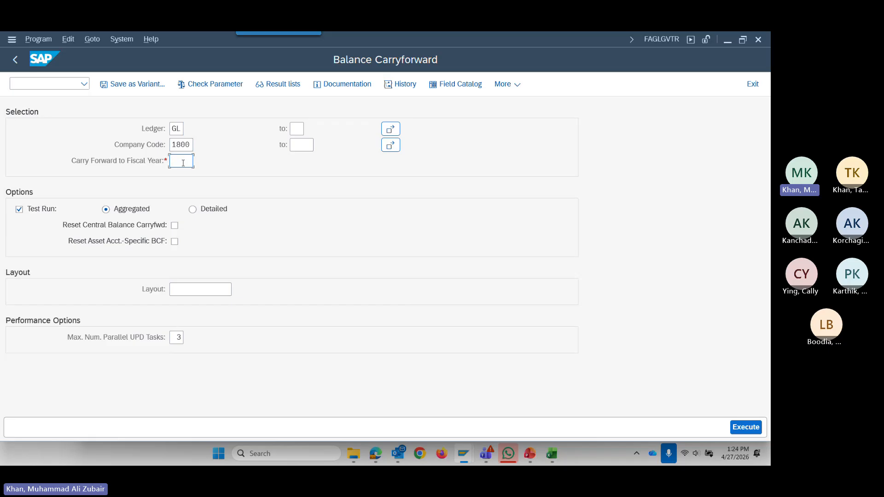
type("2027")
key("Tab")
Execute the balance carryforward as an aggregated test run and return to the selection screen
left_click(193, 211)
left_click(106, 210)
left_click(745, 427)
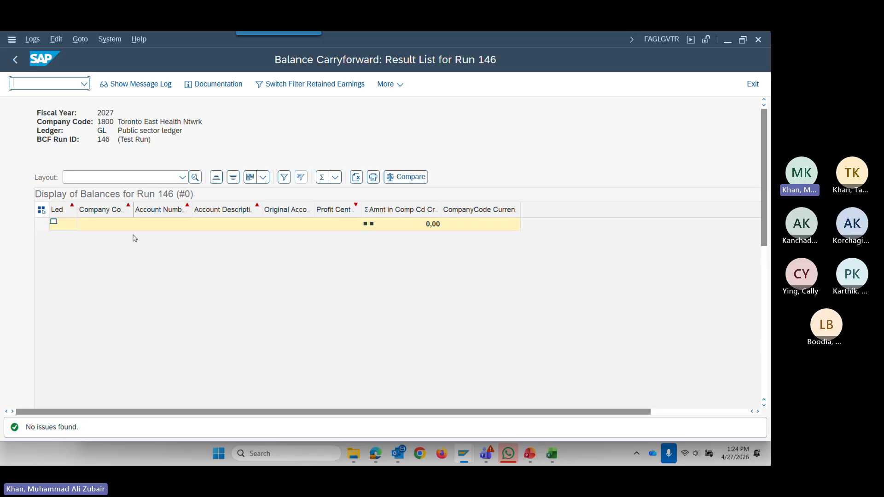
left_click(15, 60)
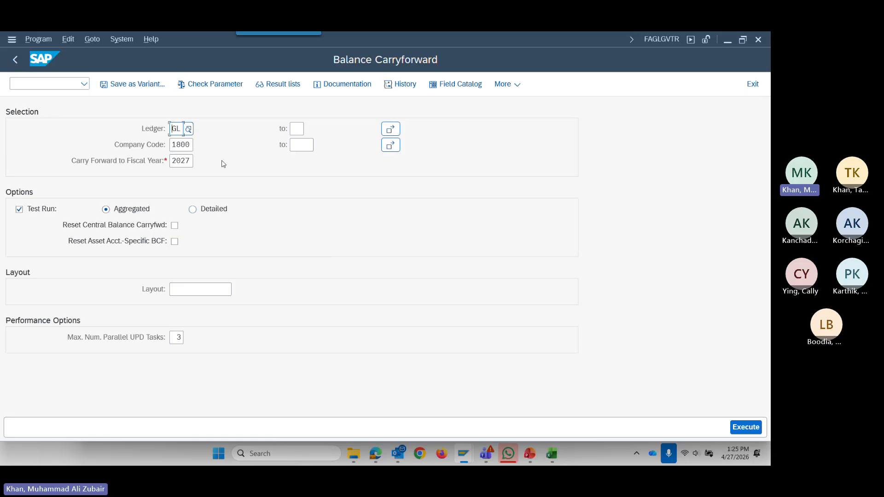
Switch to the PowerPoint deck and review the process text on the Balance Carry Forward Yearly slide
mouse_move(531, 456)
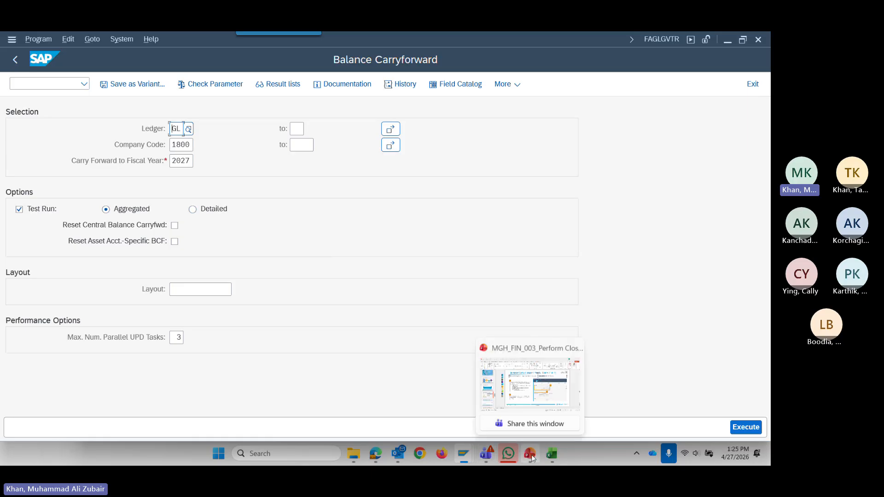
left_click(529, 403)
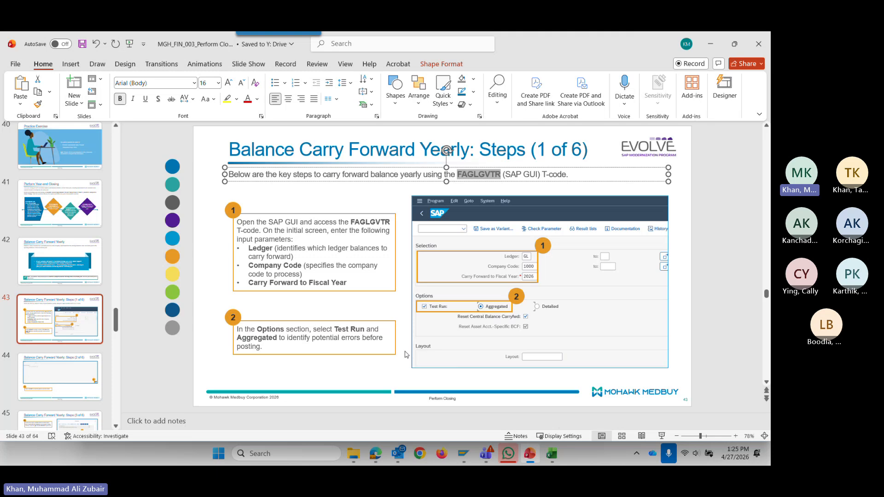
left_click(68, 267)
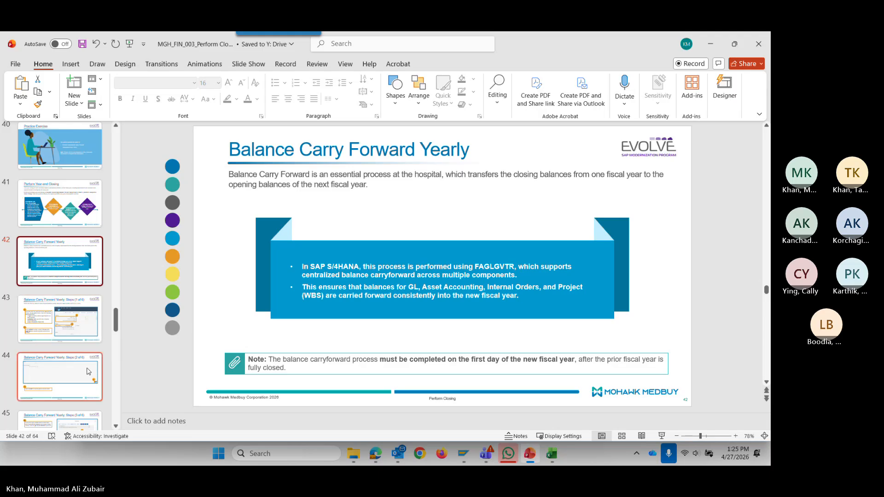
left_click(304, 295)
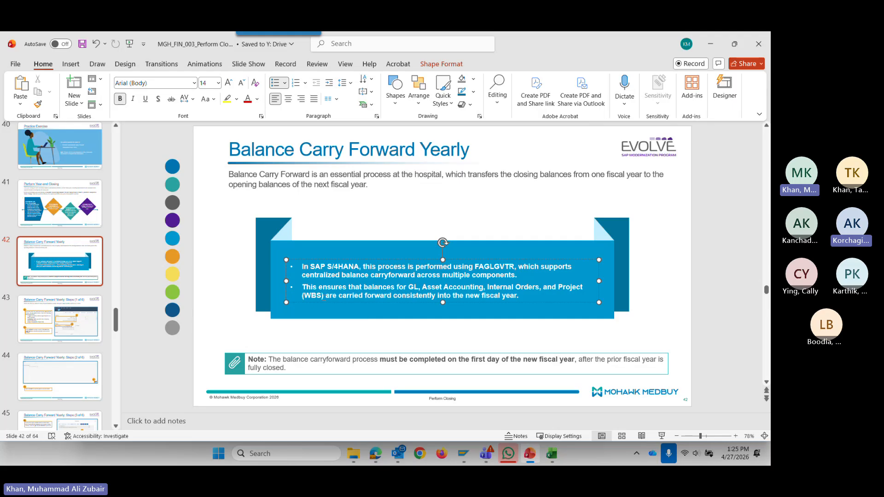
Switch back to SAP, set the carry forward fiscal year to 2026 and execute the aggregated test run
left_click(463, 453)
left_click(474, 405)
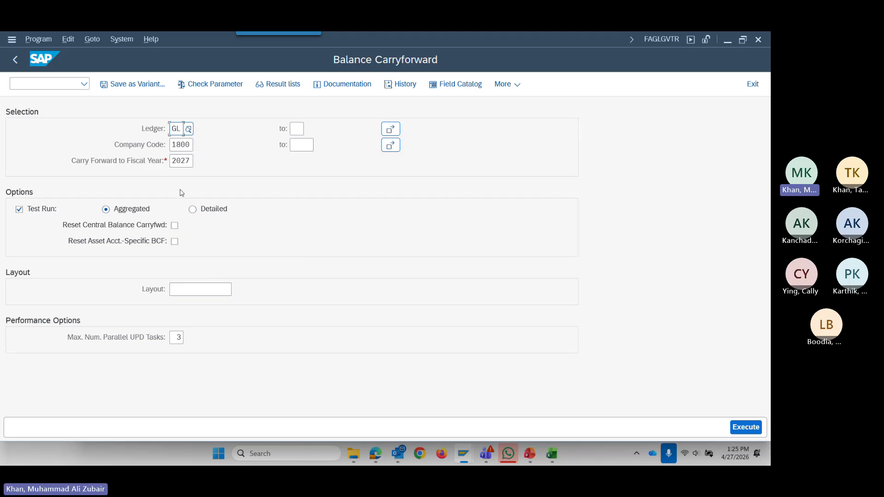
left_click(191, 160)
key("BackSpace")
type("6")
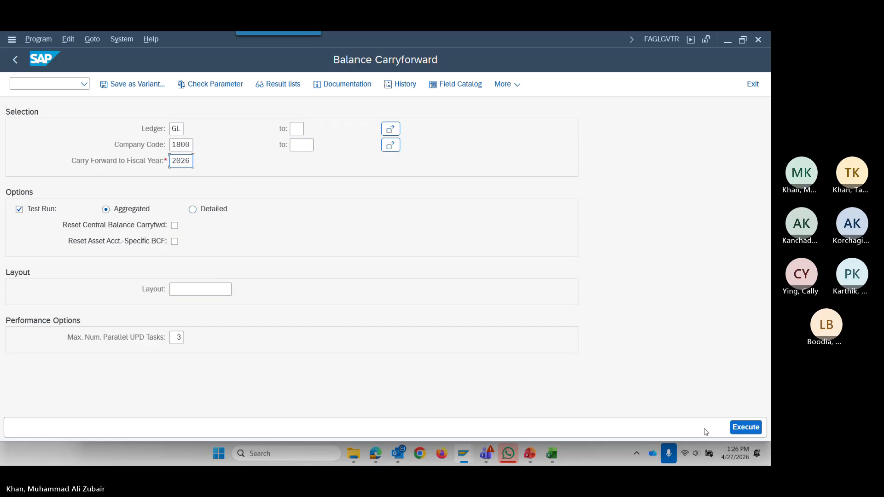
left_click(745, 427)
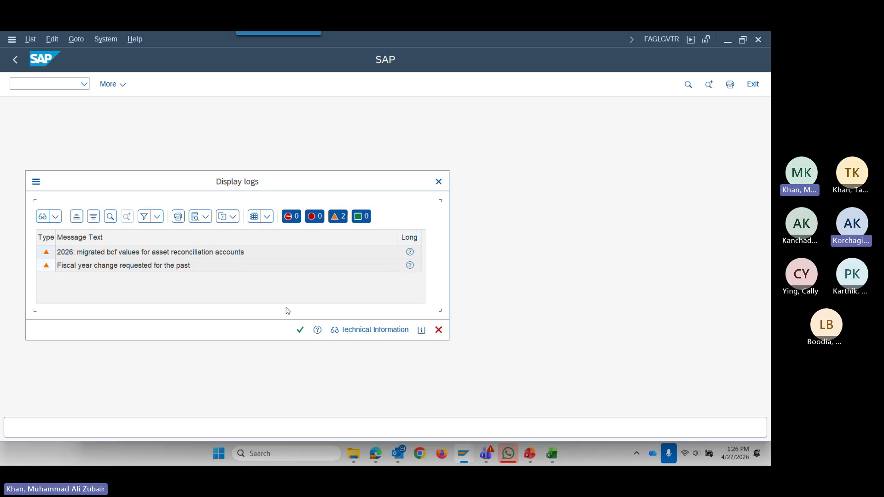
Acknowledge the pre-check log, review the test run's message log and result list, and return to the selection screen
left_click(300, 330)
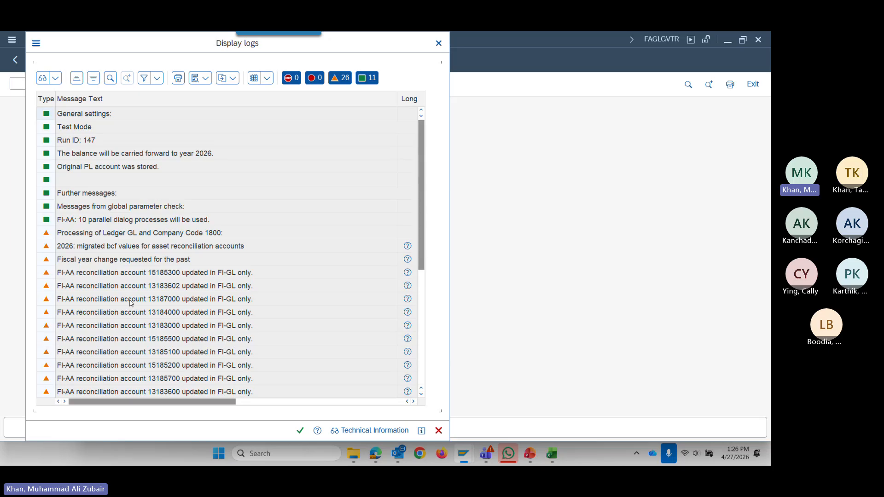
scroll(131, 303, "down", 5)
scroll(132, 303, "up", 5)
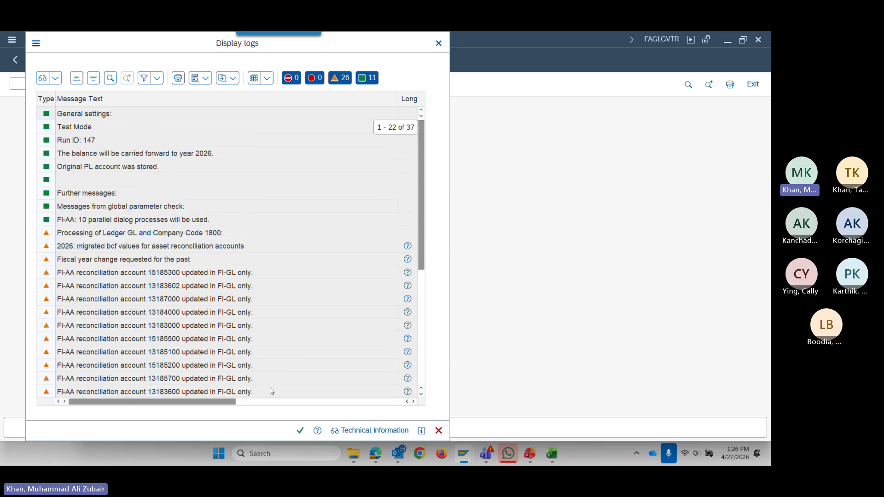
left_click(301, 432)
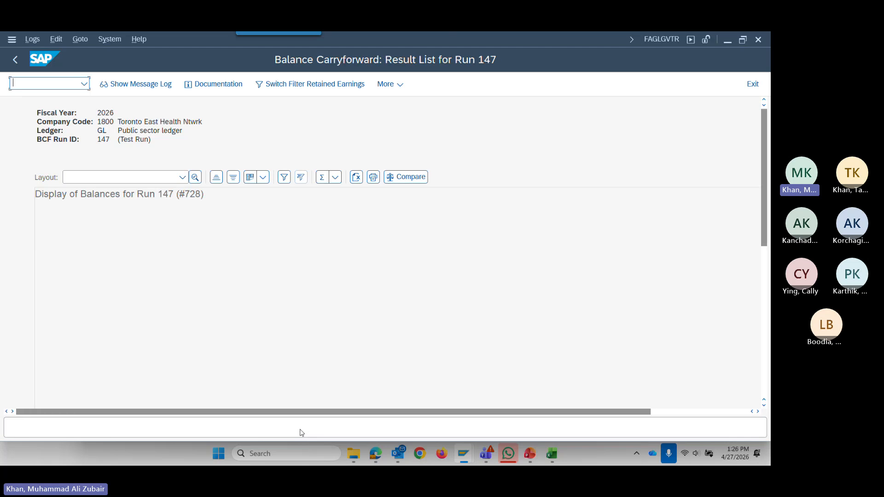
left_click(15, 66)
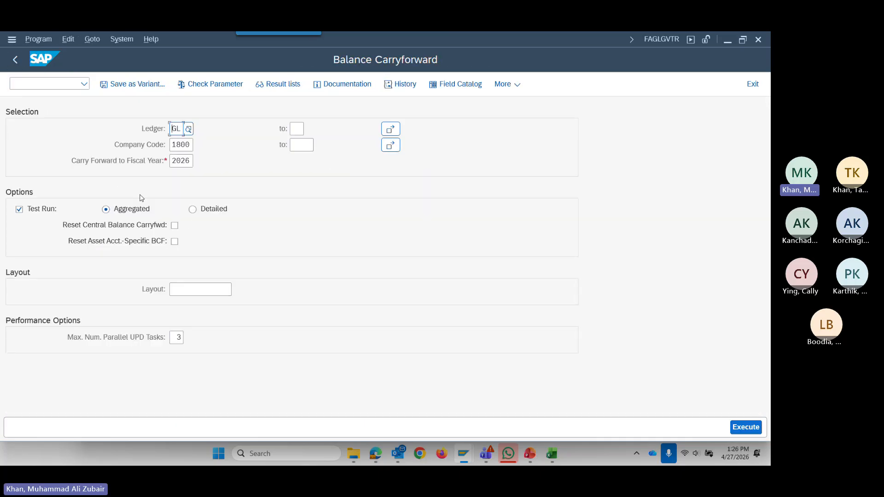
Execute the 2026 test run with the Detailed option and review its message log through to the result list
left_click(193, 209)
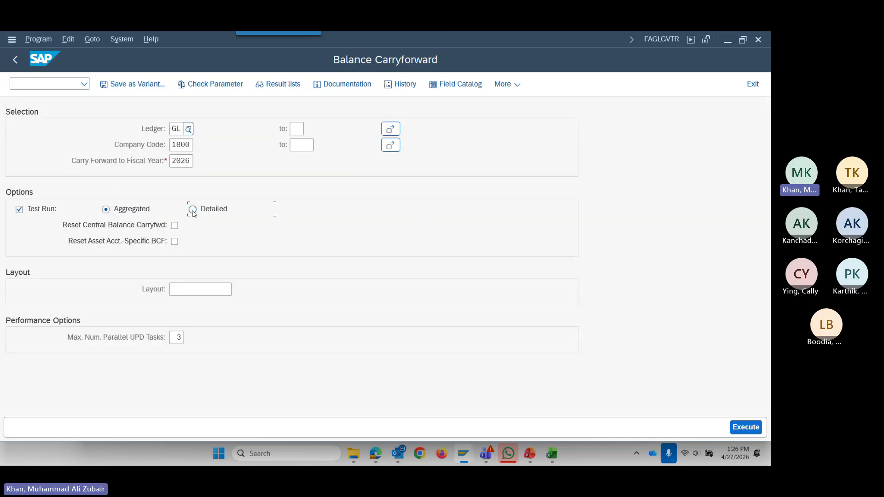
left_click(739, 427)
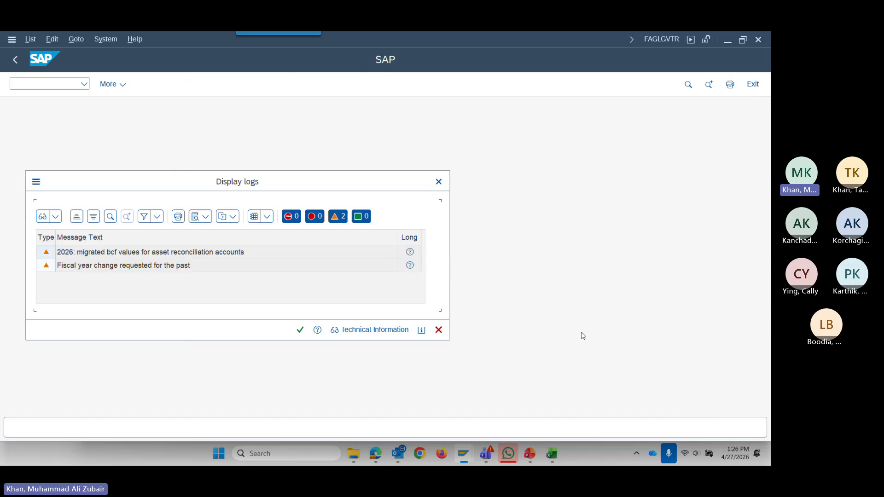
left_click(300, 330)
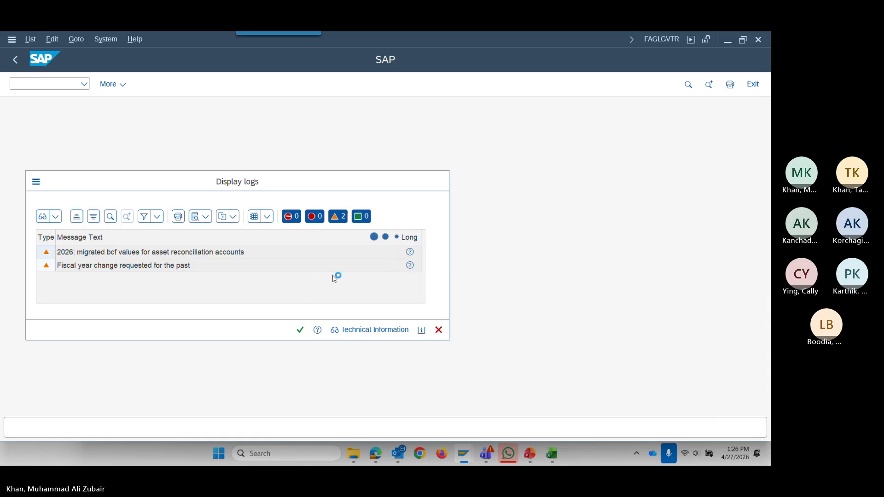
scroll(276, 278, "down", 8)
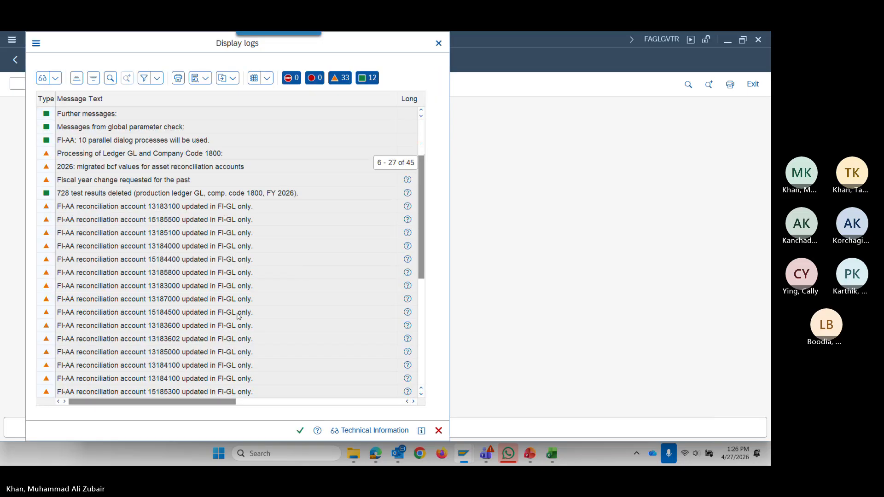
scroll(203, 335, "up", 8)
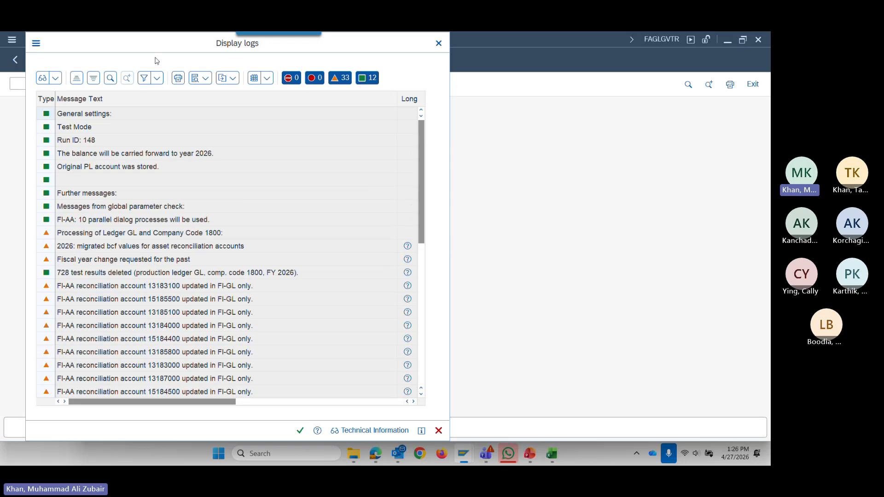
left_click_drag(156, 45, 198, 177)
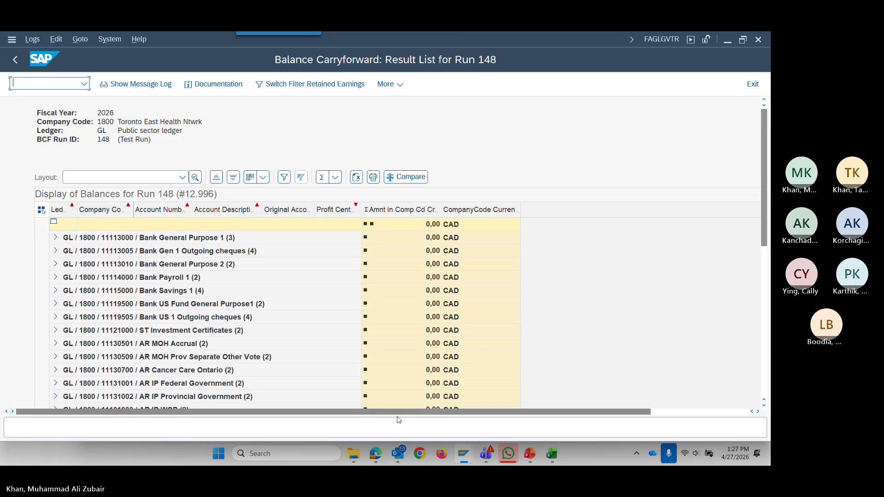
Switch to the PowerPoint deck at the Balance Carry Forward Yearly slide
mouse_move(531, 453)
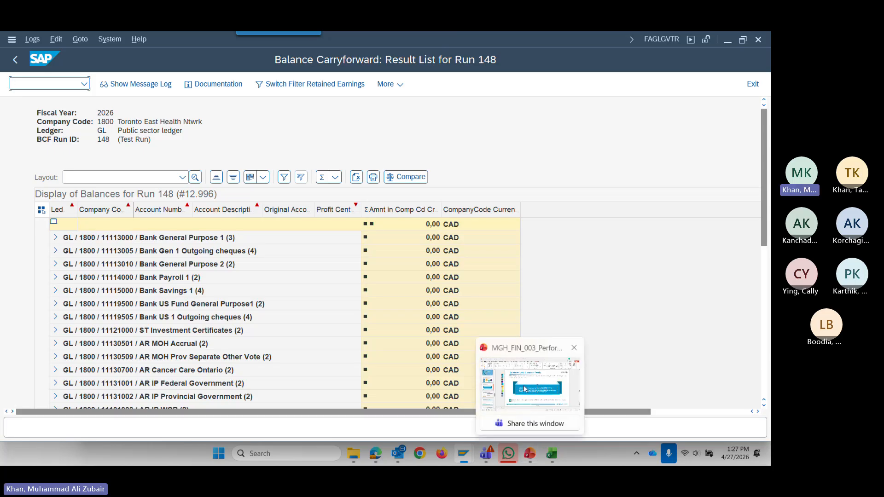
left_click(525, 389)
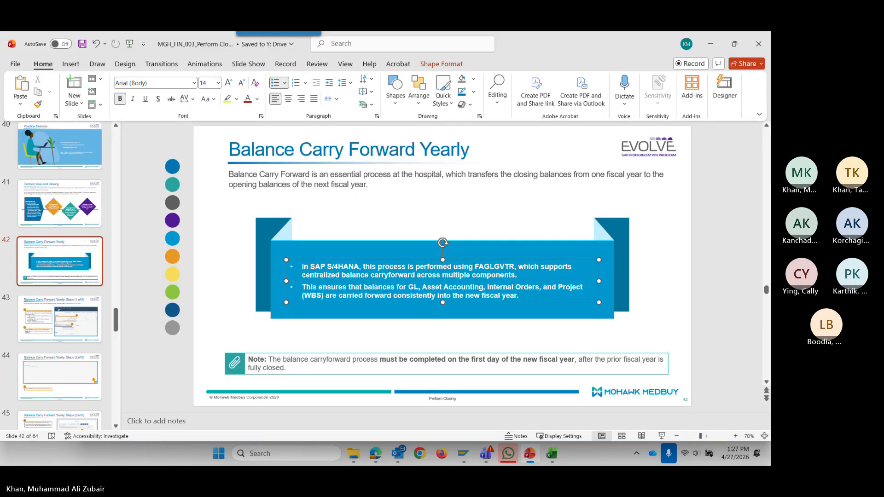